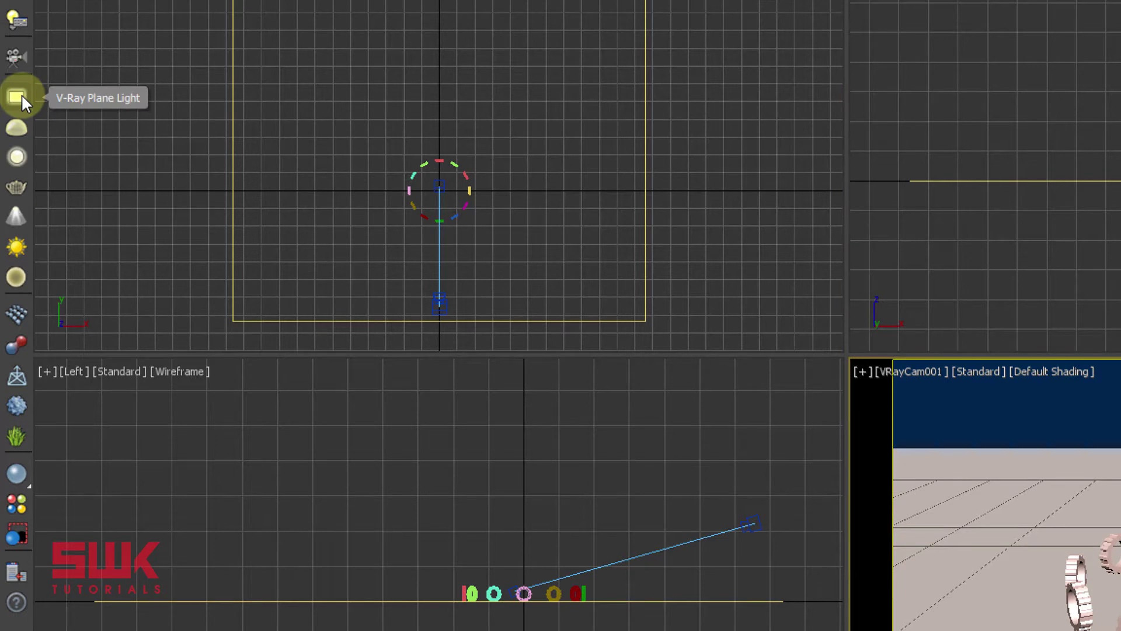
Create a 10 × 10 V-Ray plane light in the Left viewport at the gear ring's centre.
left_click(21, 97)
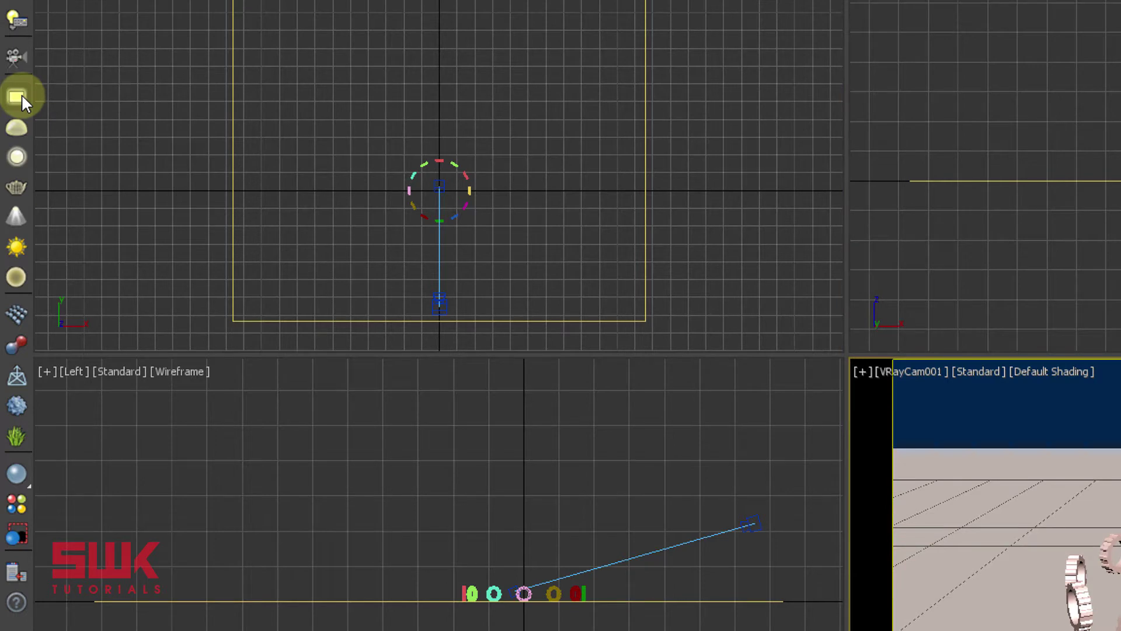
left_click(512, 564)
mouse_move(512, 564)
left_mouse_down()
mouse_move(535, 589)
mouse_move(529, 572)
left_mouse_up()
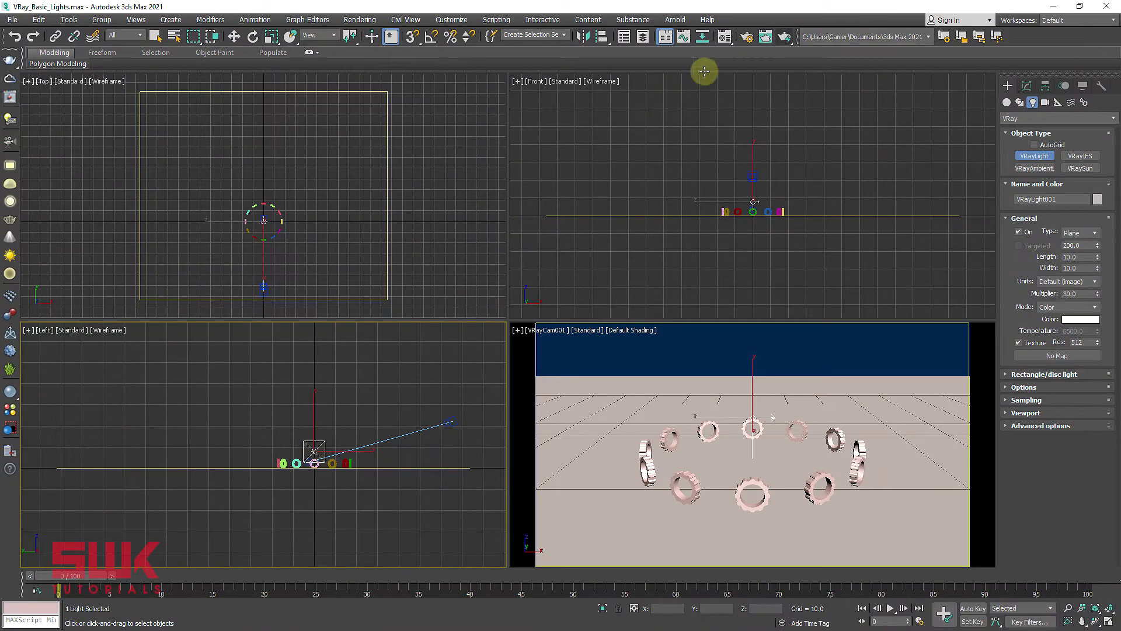
Lock Render Setup to the Quad 4 - VRayCam001 view and start a render.
left_click(746, 39)
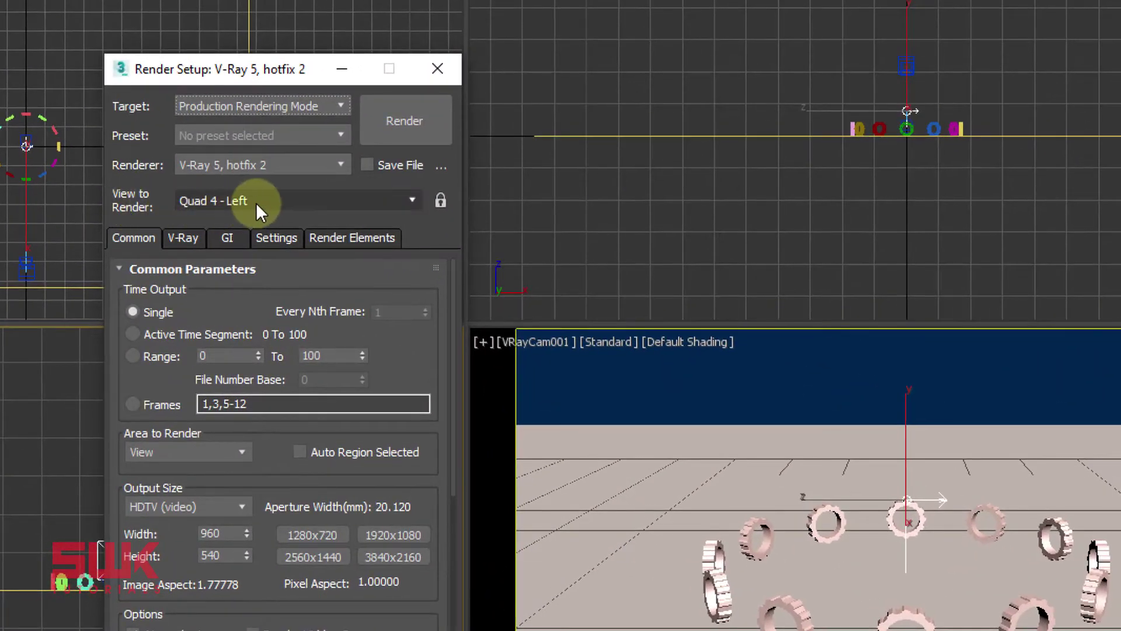
left_click(255, 202)
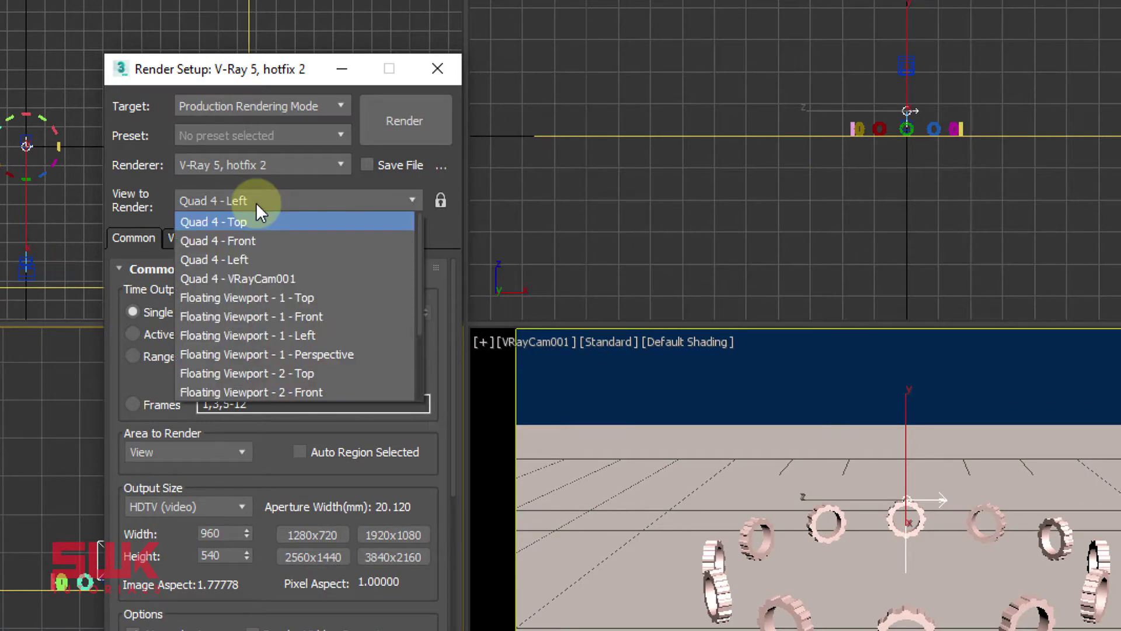
left_click(282, 279)
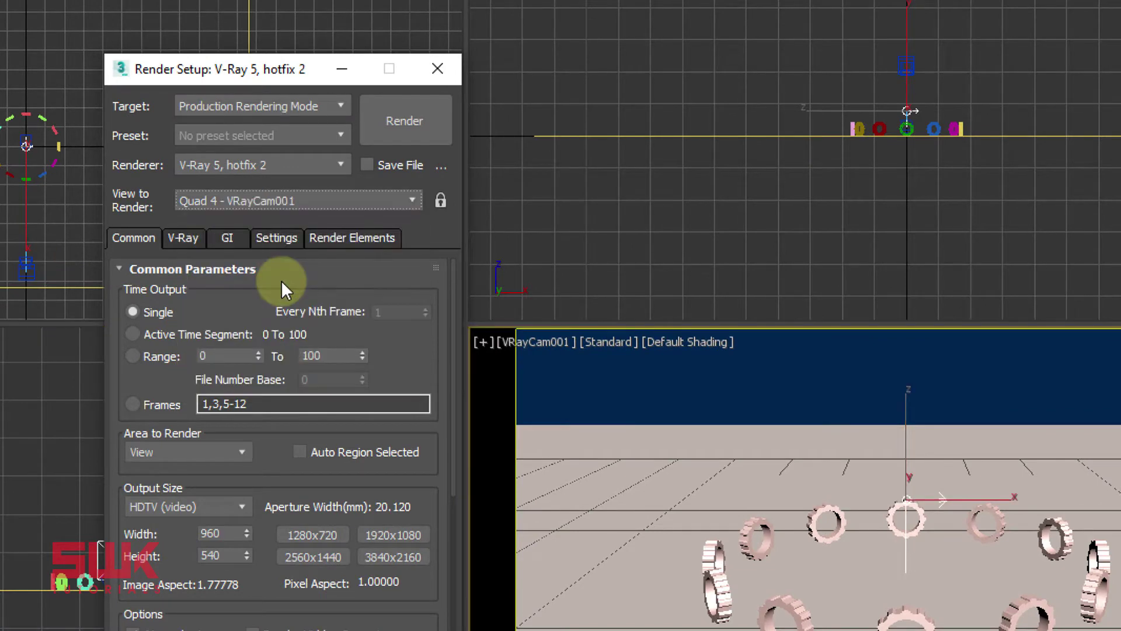
left_click(441, 201)
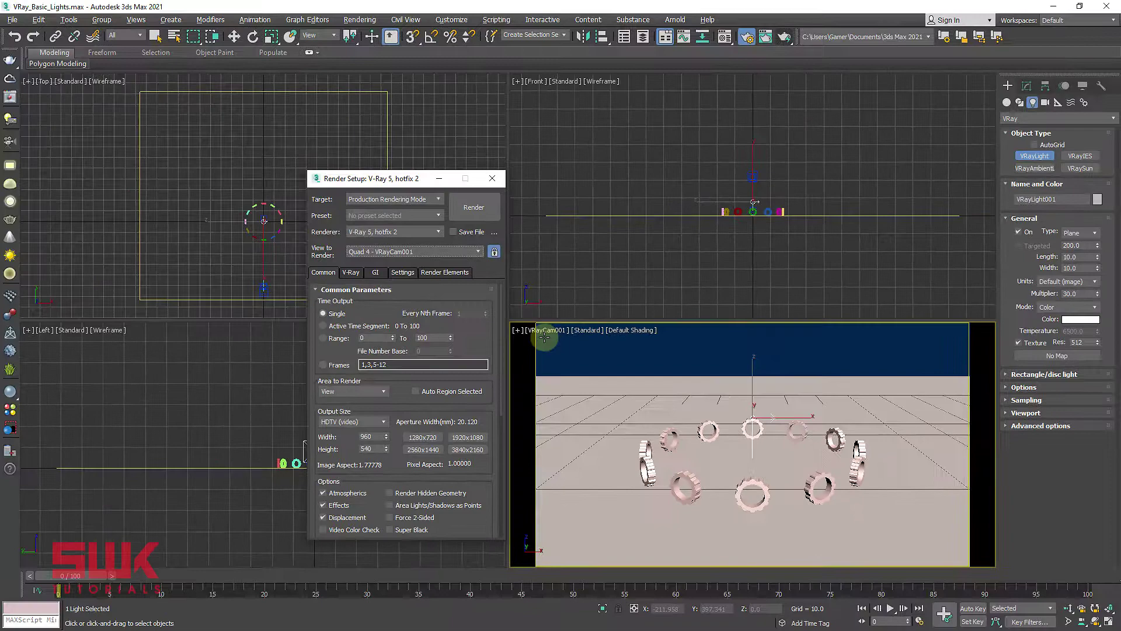
left_click(389, 69)
left_click(474, 207)
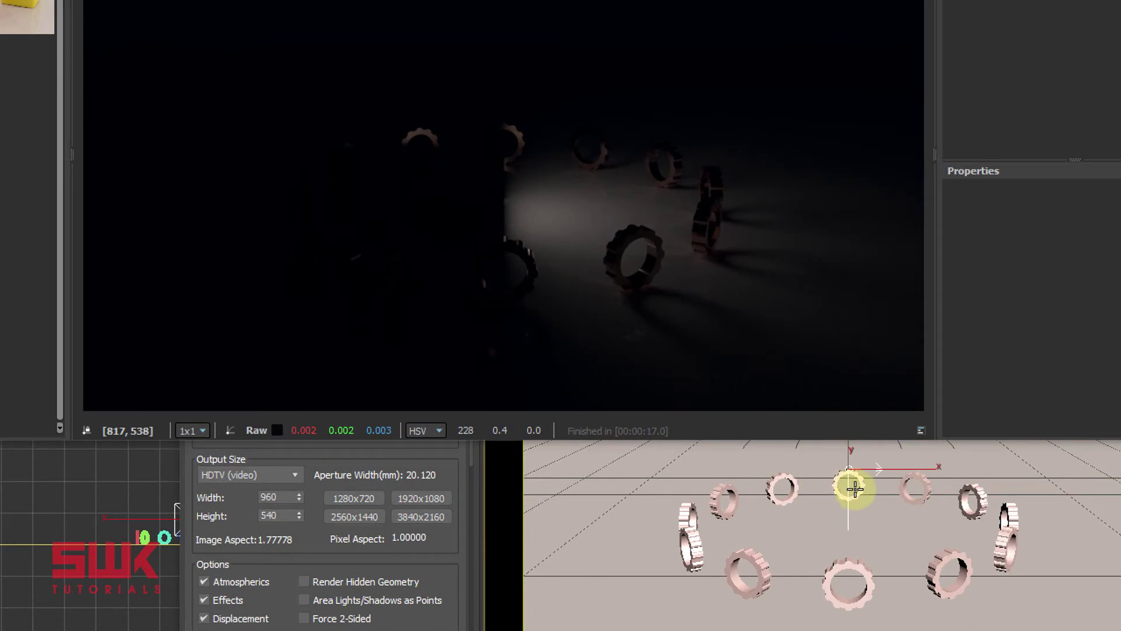
After the render finishes, switch the VRayCam001 viewport to wireframe with F3.
key("F3")
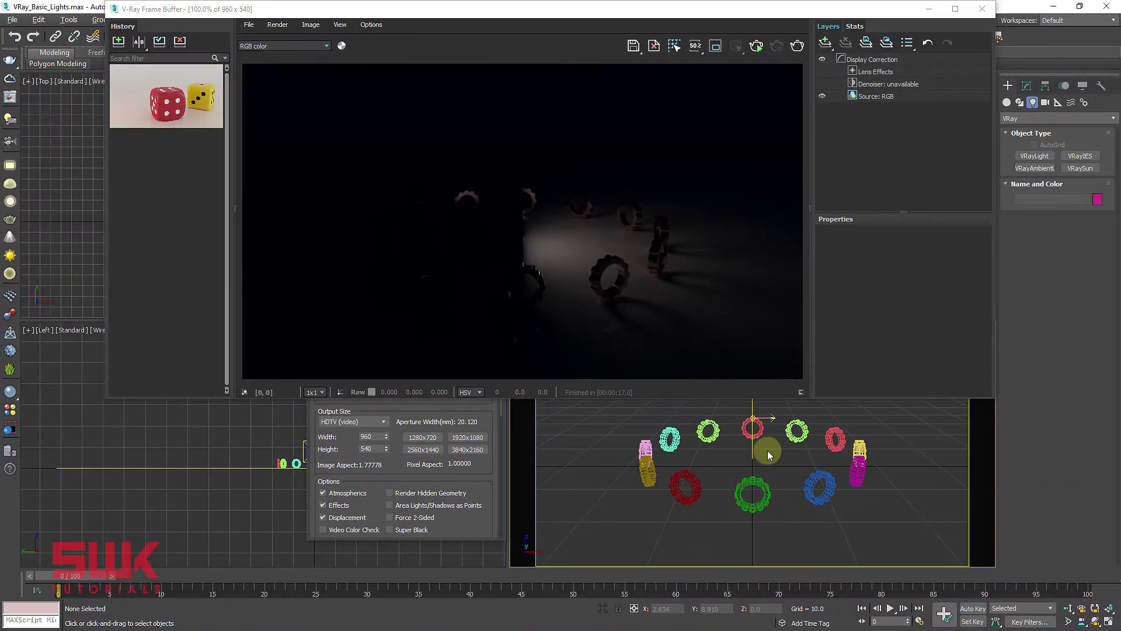
Start interactive rendering and rotate the plane light to aim down at the gear ring.
left_click(758, 48)
left_click(754, 402)
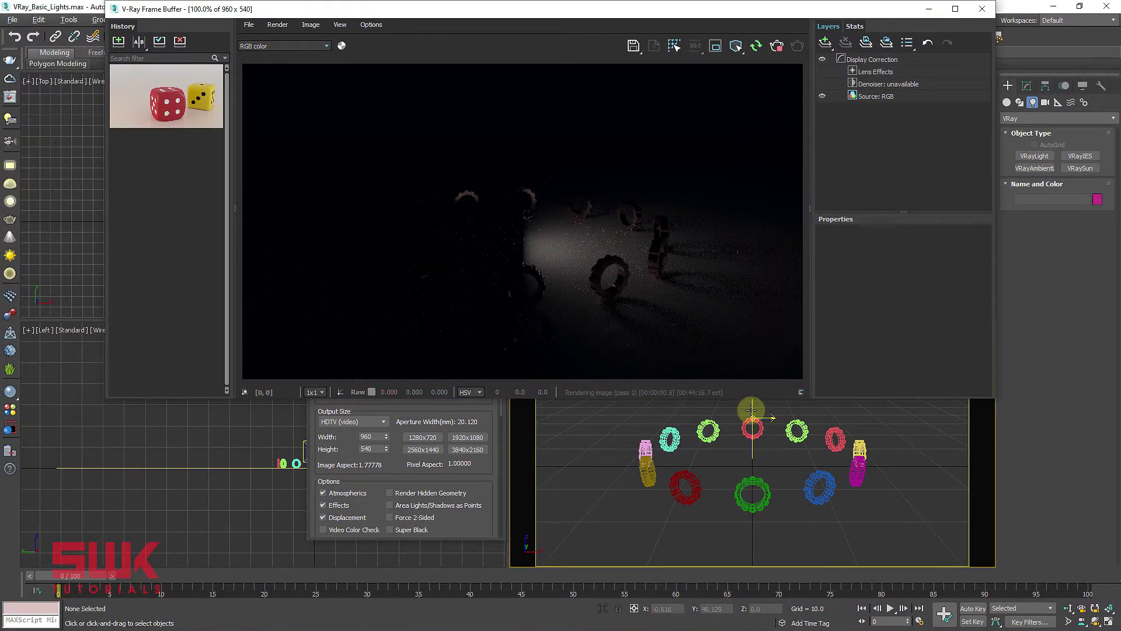
key("e")
left_click_drag(777, 424, 692, 418)
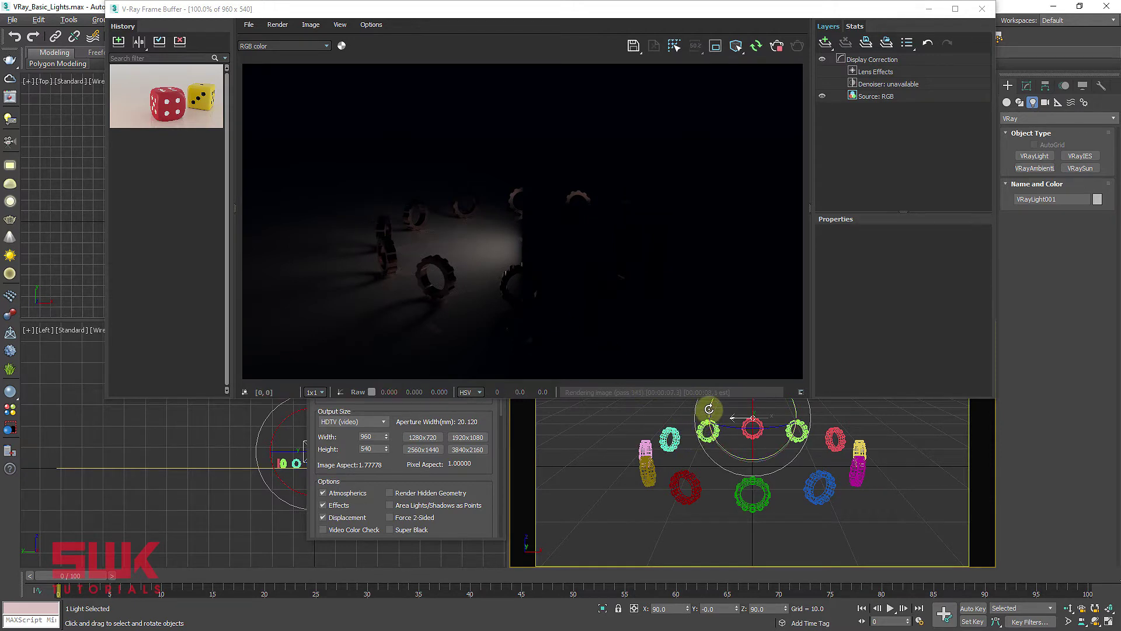
left_click_drag(708, 407, 717, 464)
key("w")
left_click(750, 445)
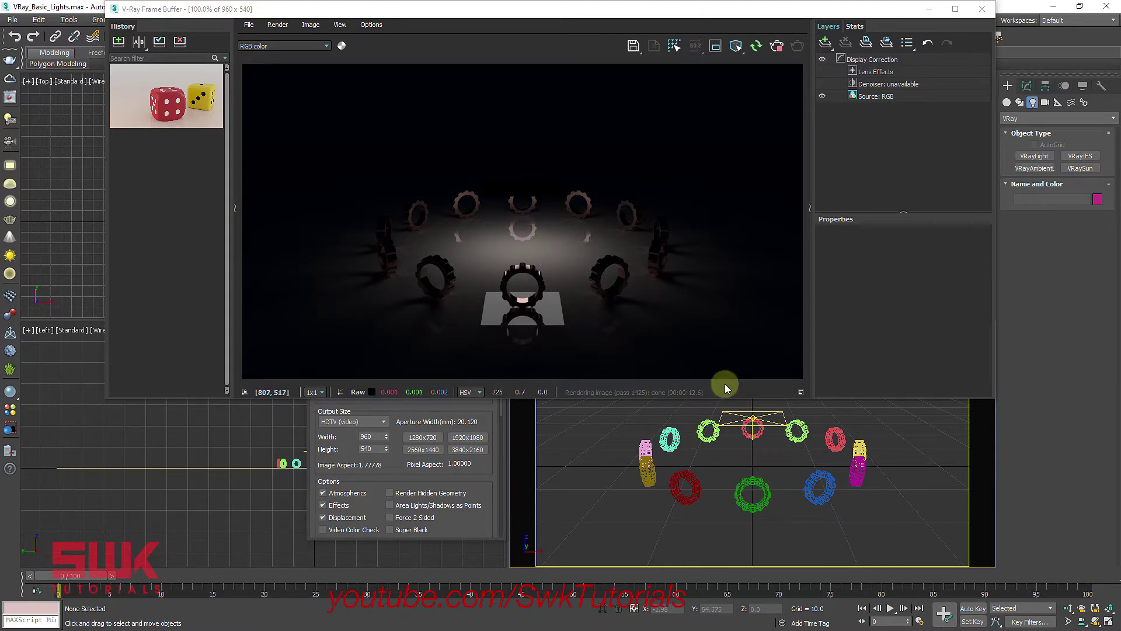
Toggle VRayLight001 off and back on, then set its Multiplier to 350.
left_click(750, 414)
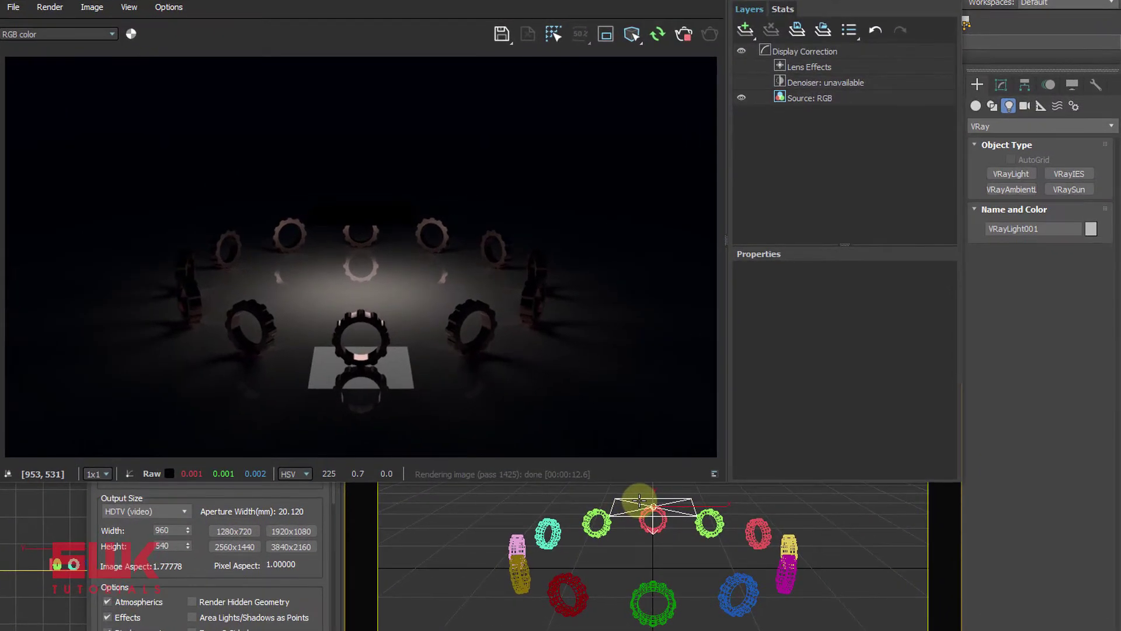
left_click(1007, 84)
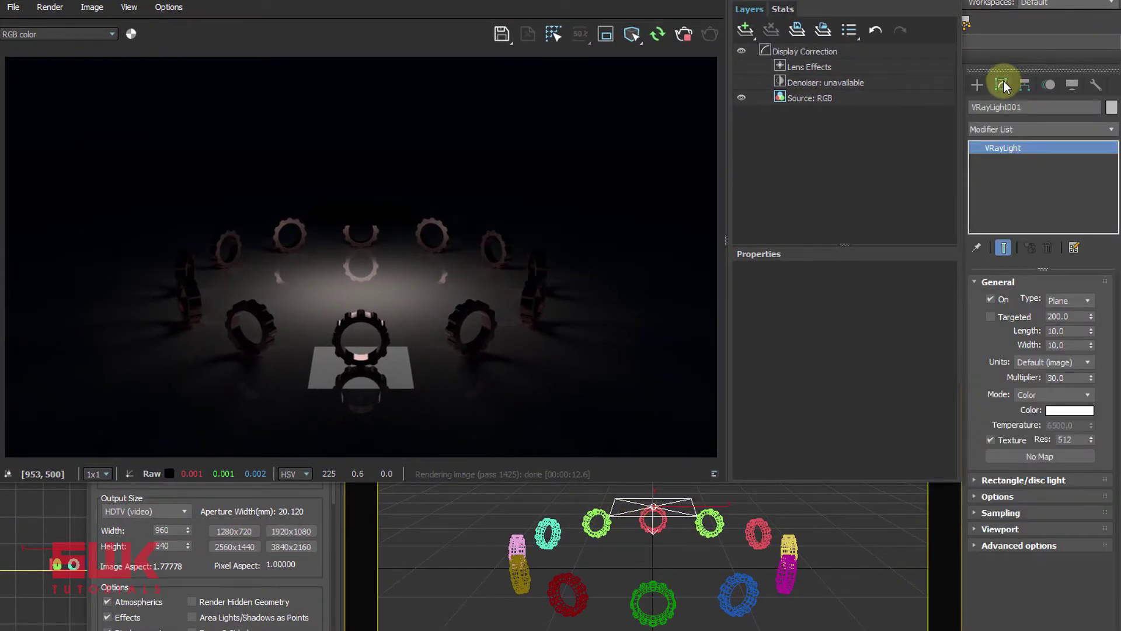
left_click(991, 300)
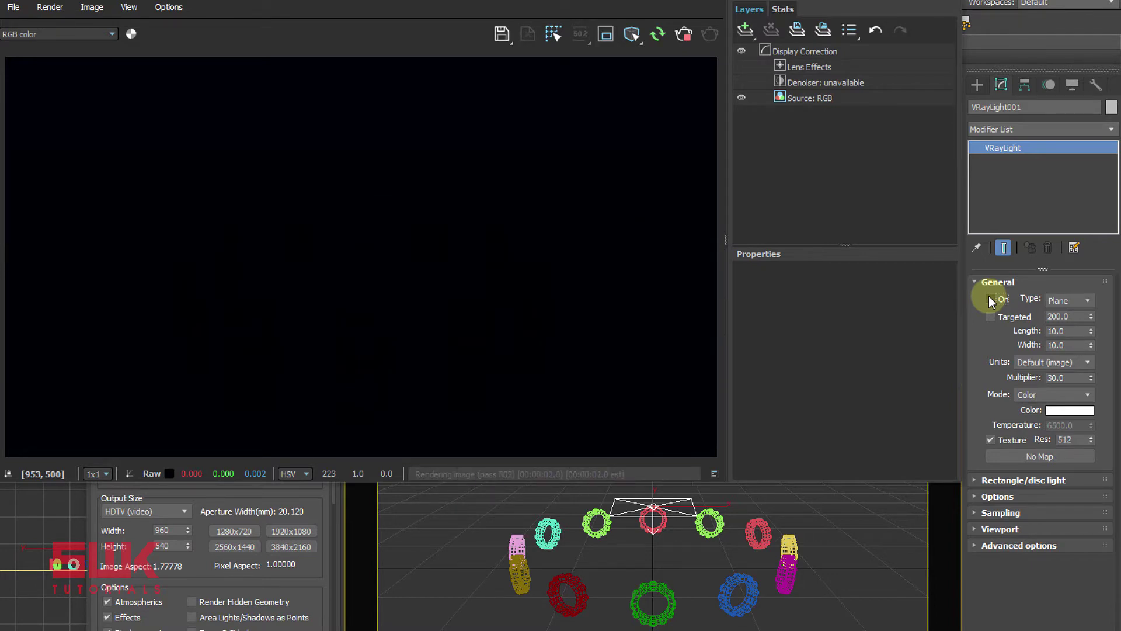
left_click(990, 300)
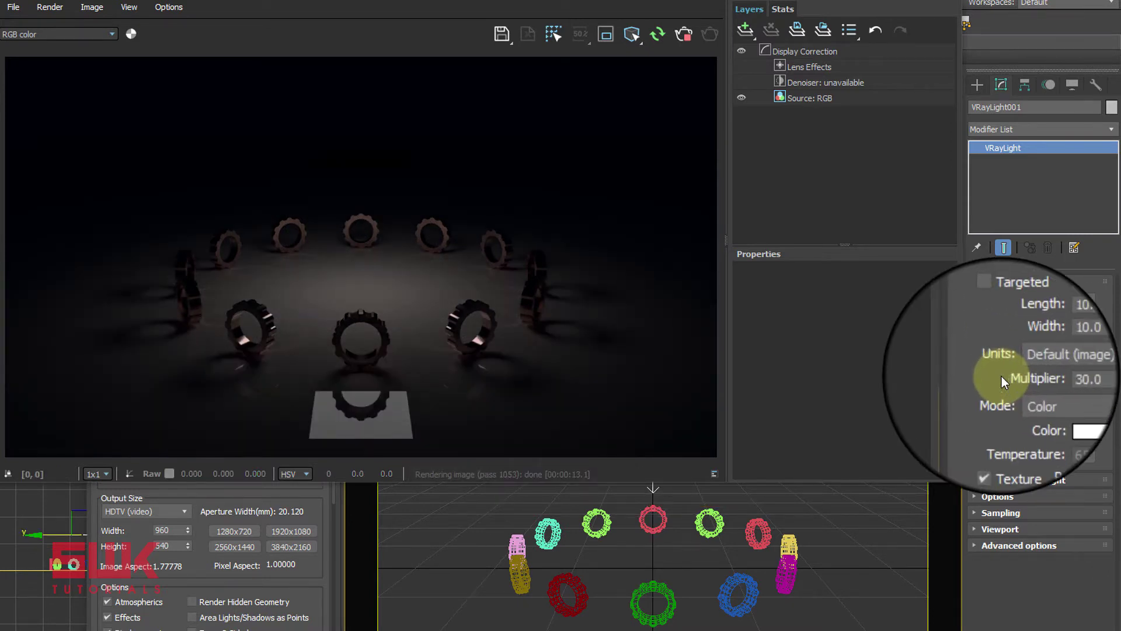
double_click(1075, 378)
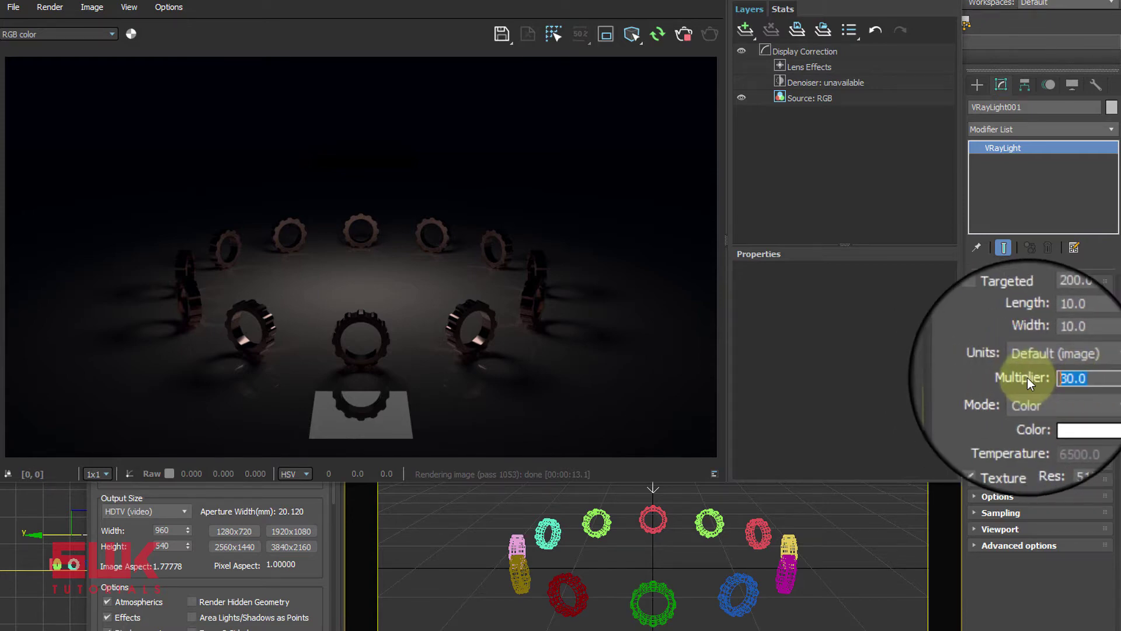
type("350")
key("Return")
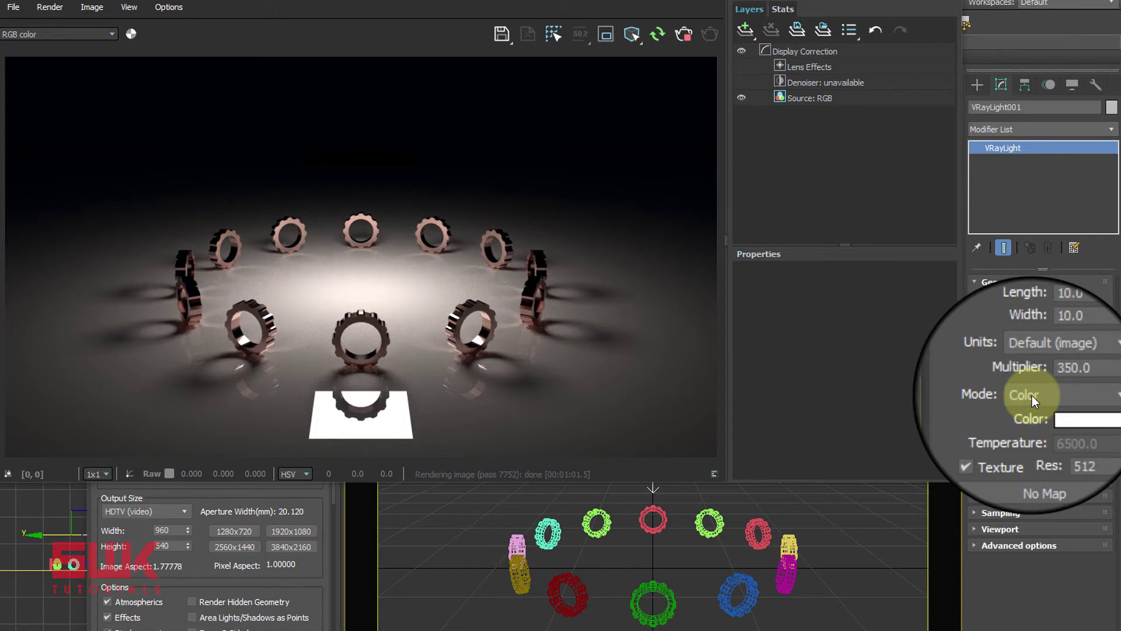
Sweep VRayLight001's colour hue through orange, yellow and cyan, settling on magenta.
left_click(1063, 408)
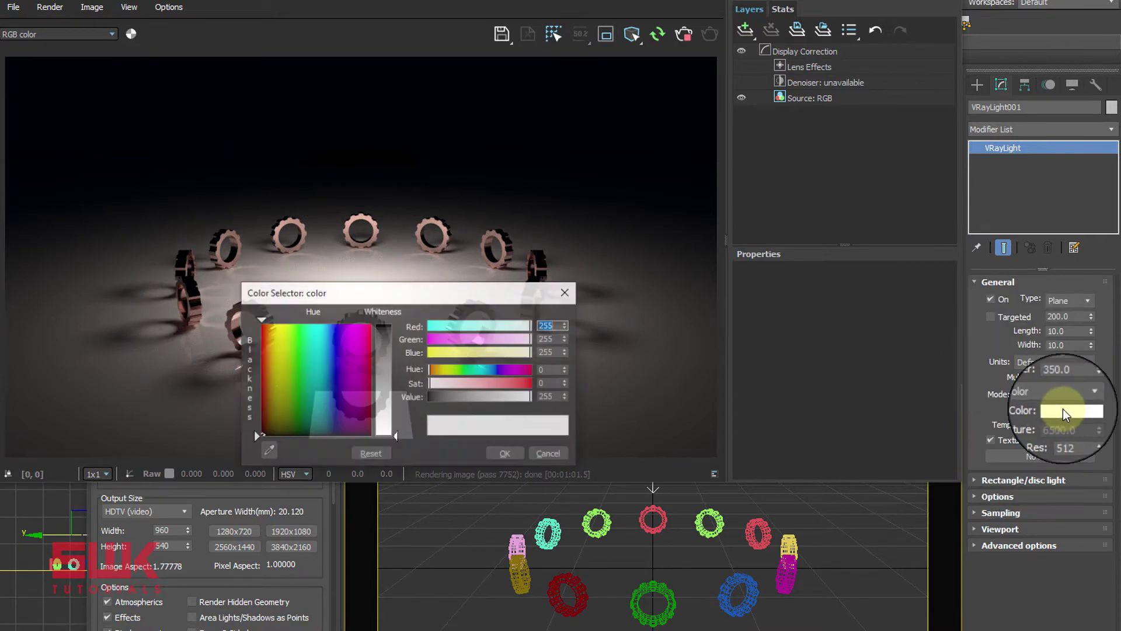
left_click_drag(436, 374, 555, 384)
left_click(444, 370)
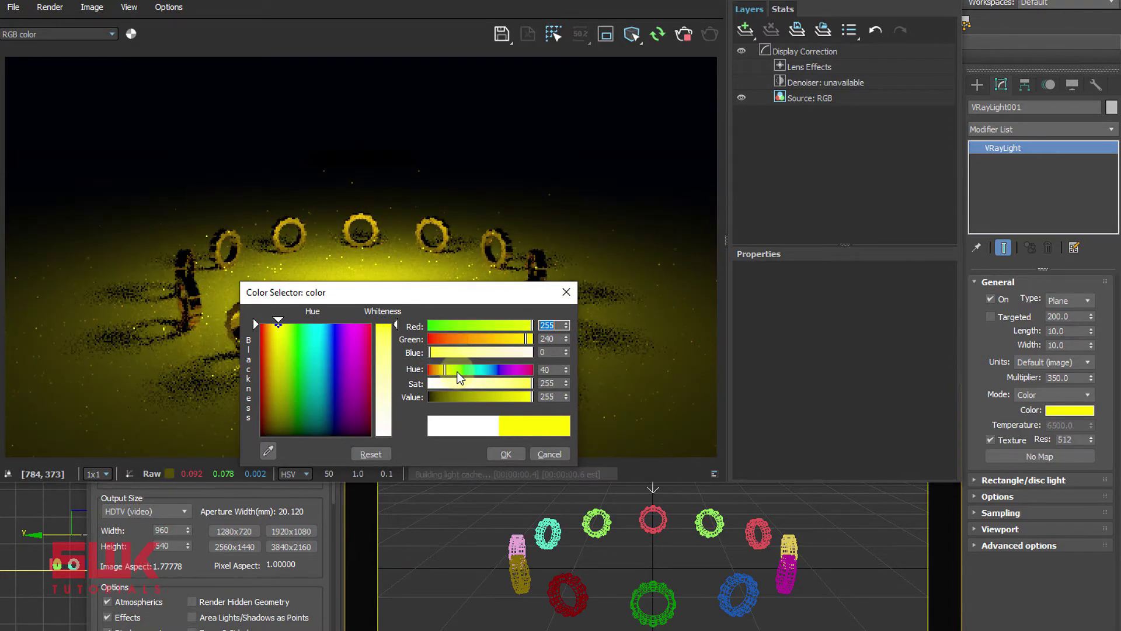
left_click_drag(457, 373, 483, 370)
left_click_drag(442, 296, 847, 306)
mouse_move(911, 378)
left_mouse_down()
mouse_move(899, 378)
mouse_move(924, 378)
left_mouse_up()
left_click(895, 461)
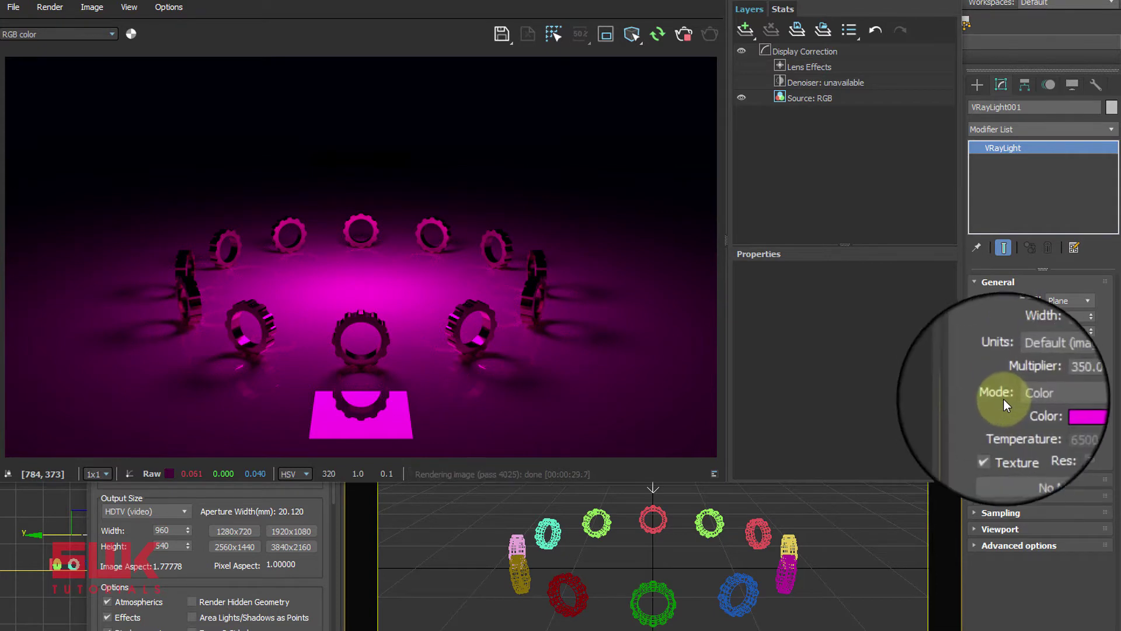
Switch the light's colour Mode to Temperature and try a warm 3000.
left_click(1020, 395)
left_click(1040, 418)
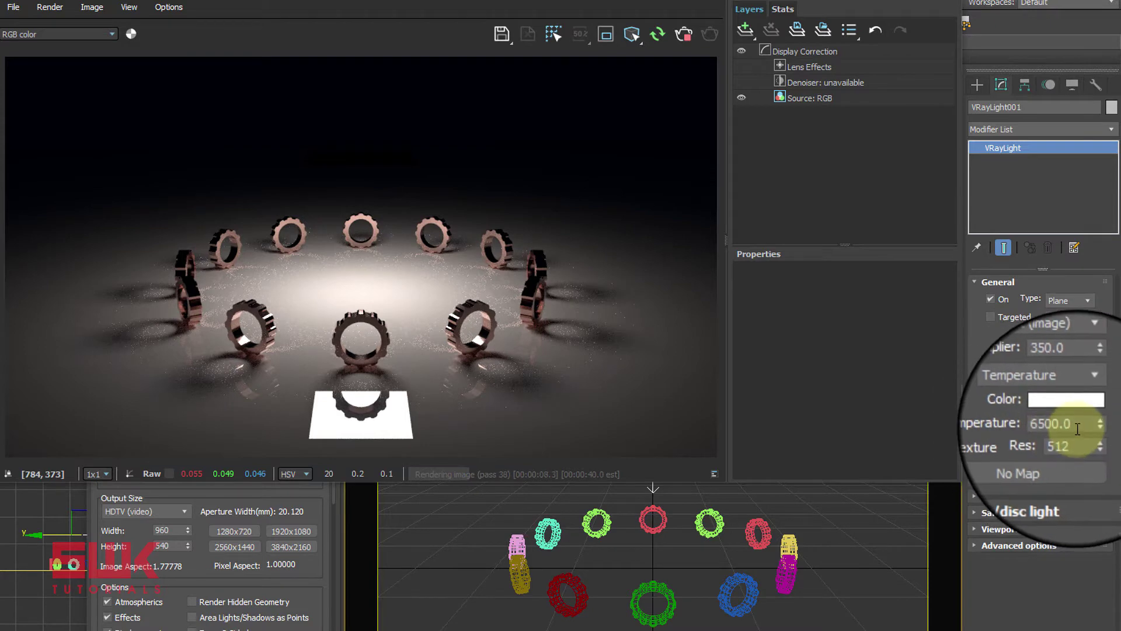
double_click(1045, 425)
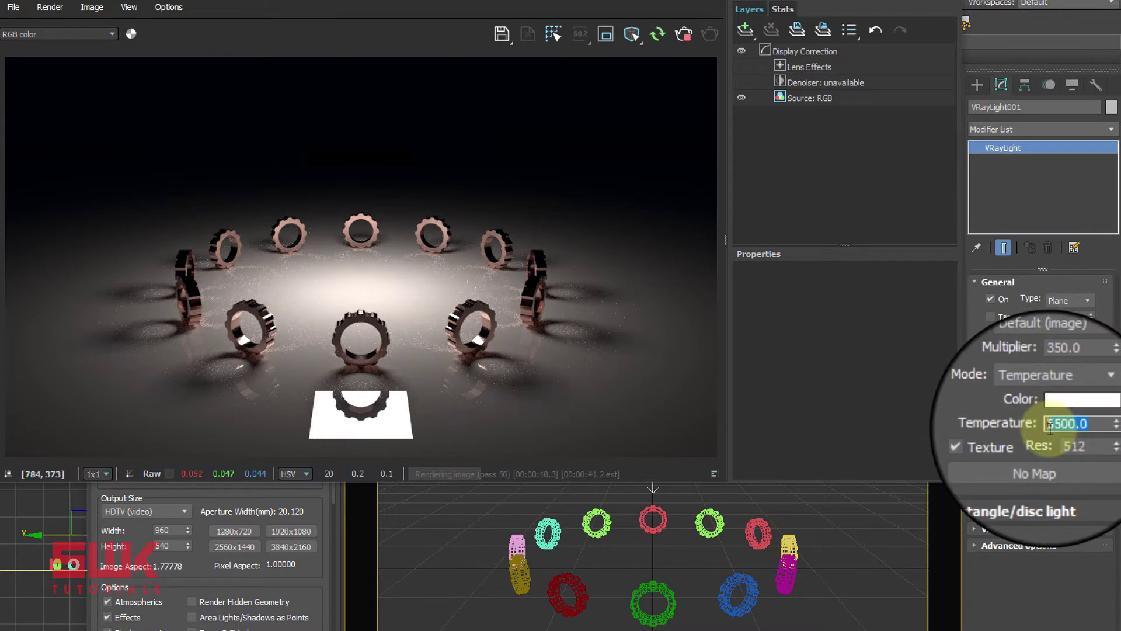
type("3000")
key("Return")
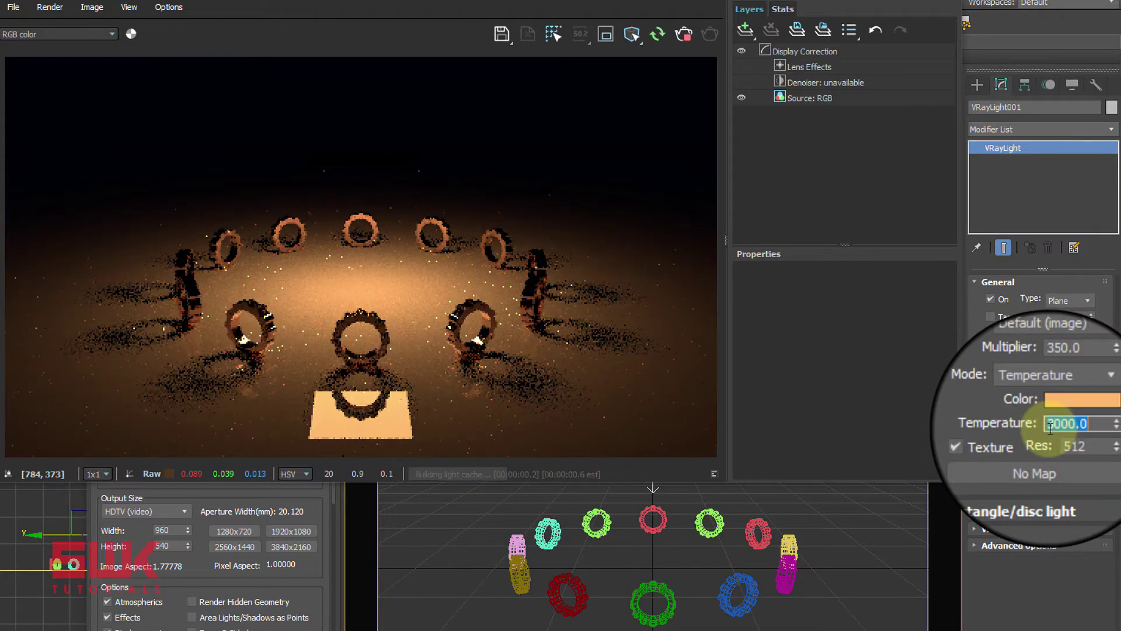
Try temperatures 5000 and 6000, then settle on 6500.
type("5000")
key("Return")
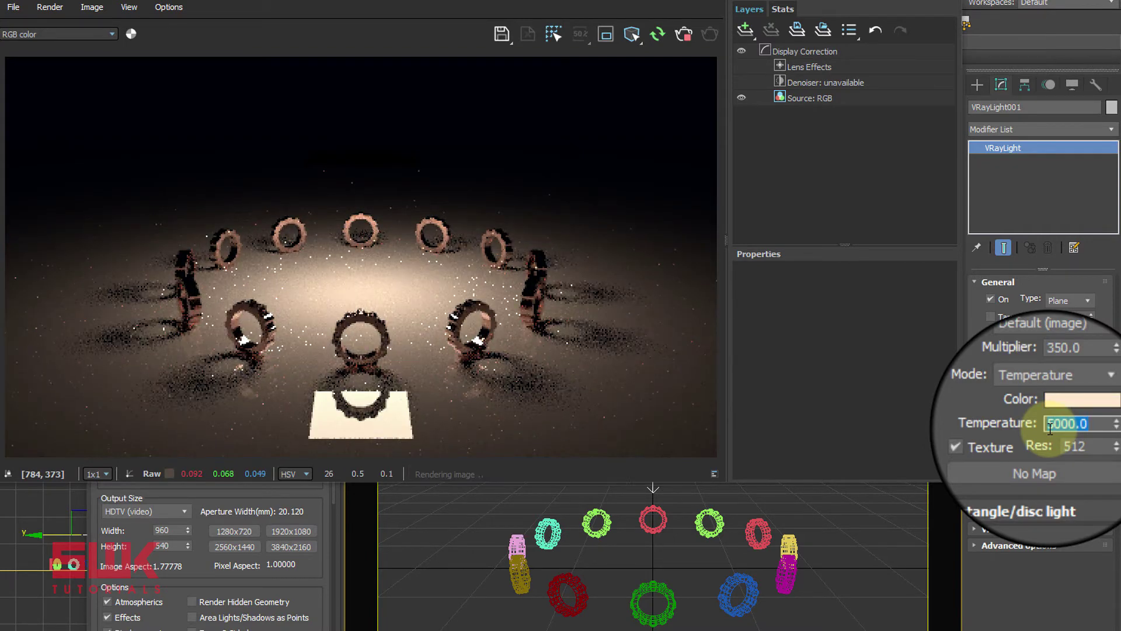
type("8000")
key("BackSpace")
key("BackSpace")
key("BackSpace")
key("BackSpace")
type("6000")
key("Return")
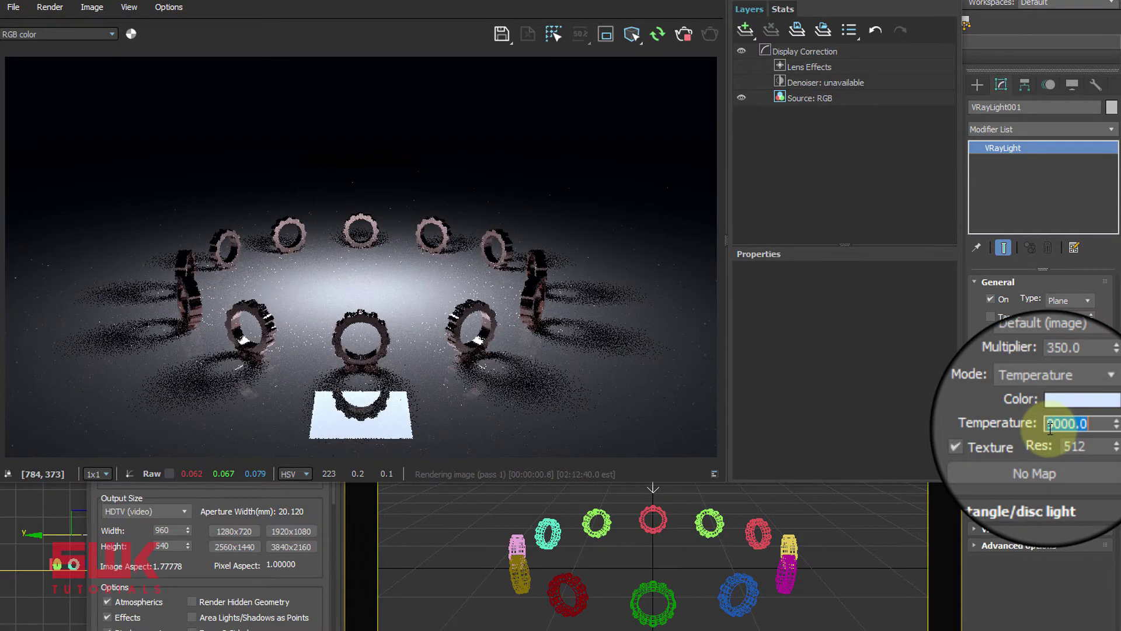
type("6500")
key("Return")
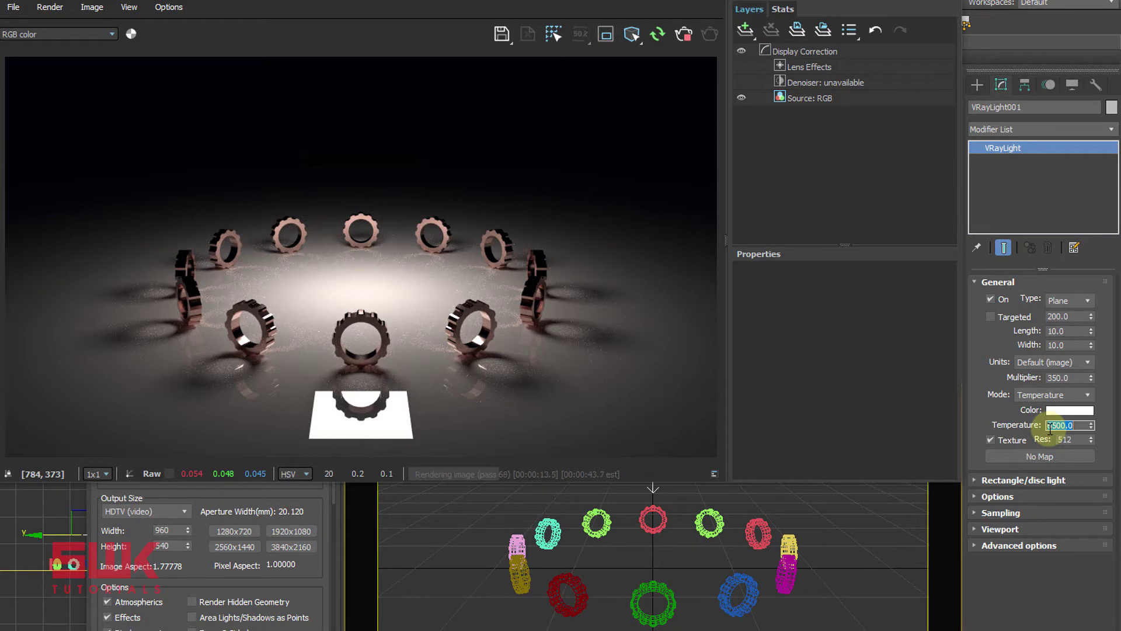
left_click(996, 369)
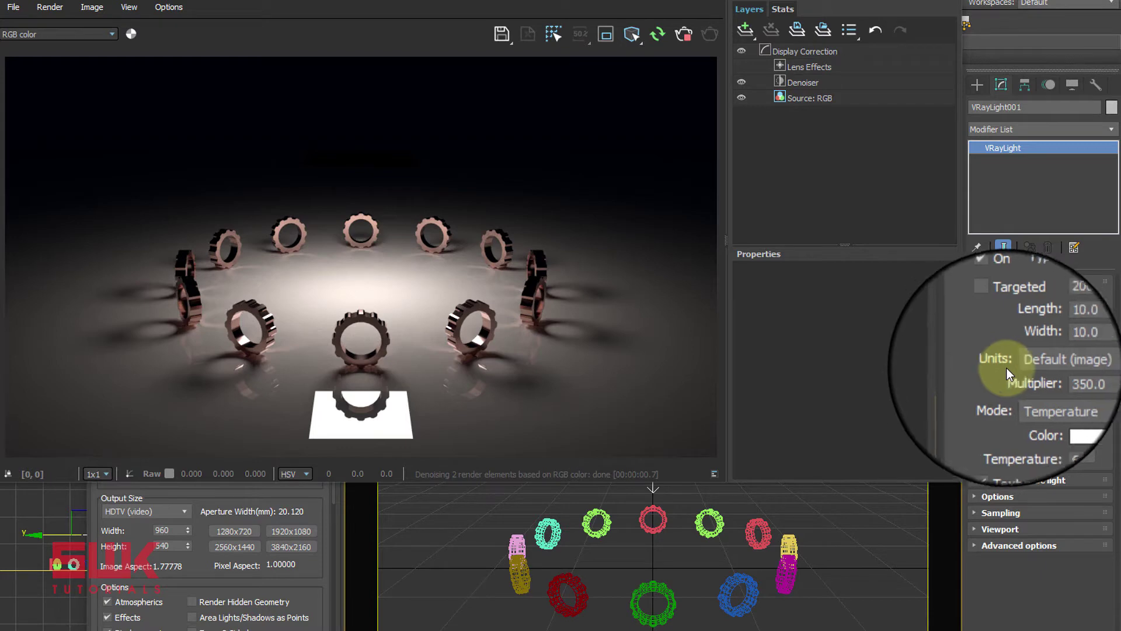
Change VRayLight001's Units to Radiant power (W).
left_click(1022, 365)
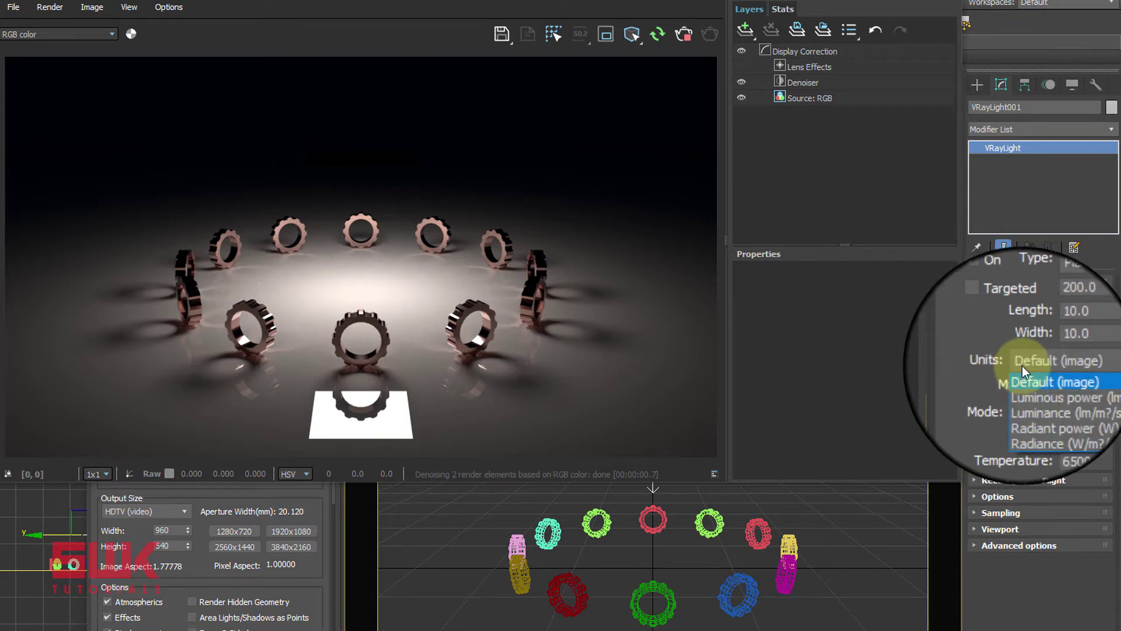
left_click(1034, 404)
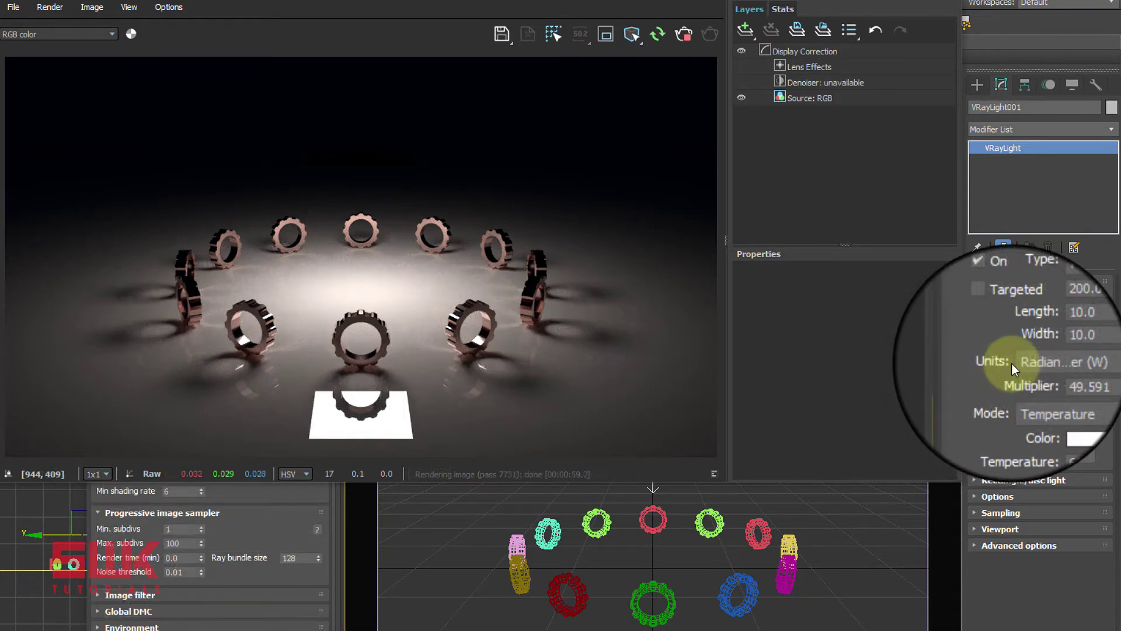
Resize the plane light to 8 × 8 after trying length 1, then A/B compare renders in the frame buffer.
double_click(1025, 333)
type("1")
key("Tab")
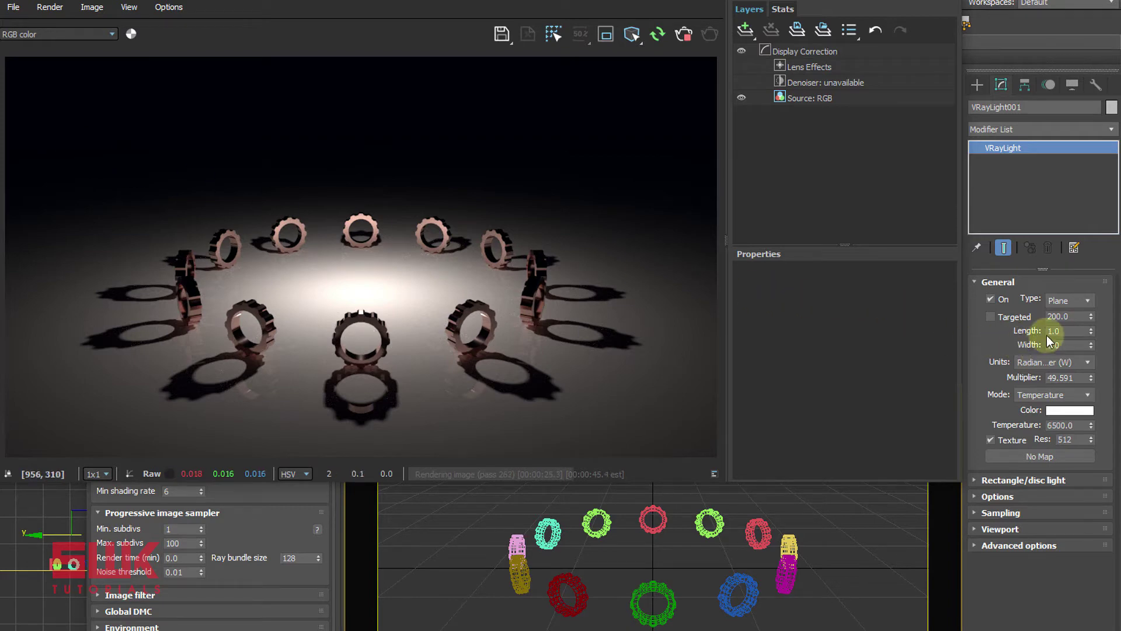
left_click_drag(1063, 330, 1036, 330)
type("8")
key("Tab")
type("8")
key("Return")
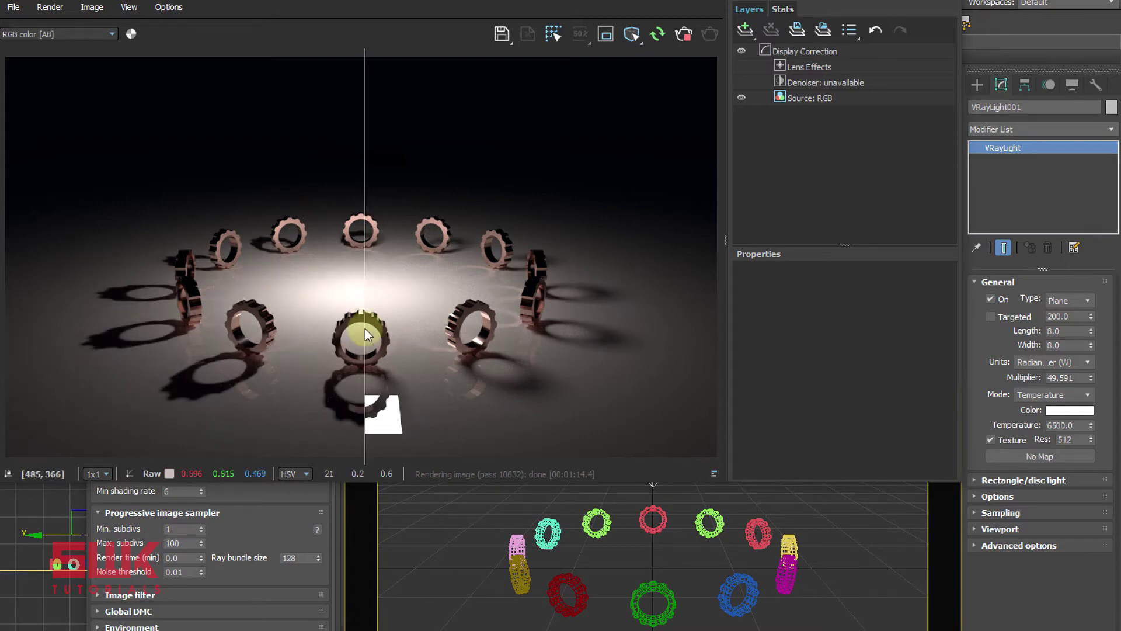
left_click_drag(365, 328, 682, 341)
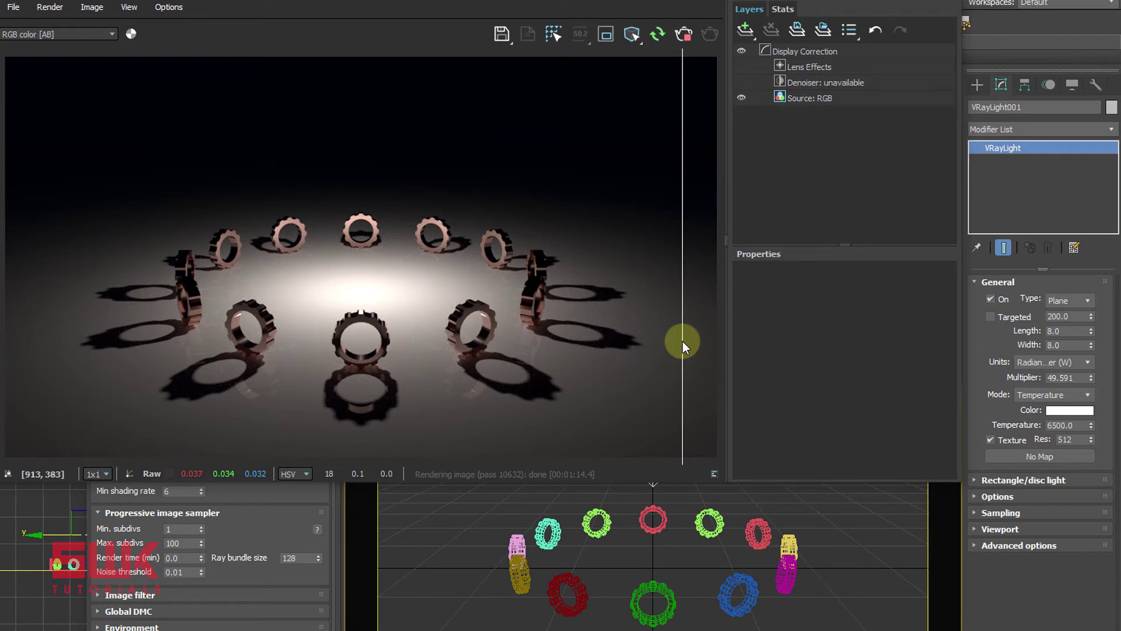
left_click_drag(682, 341, 352, 327)
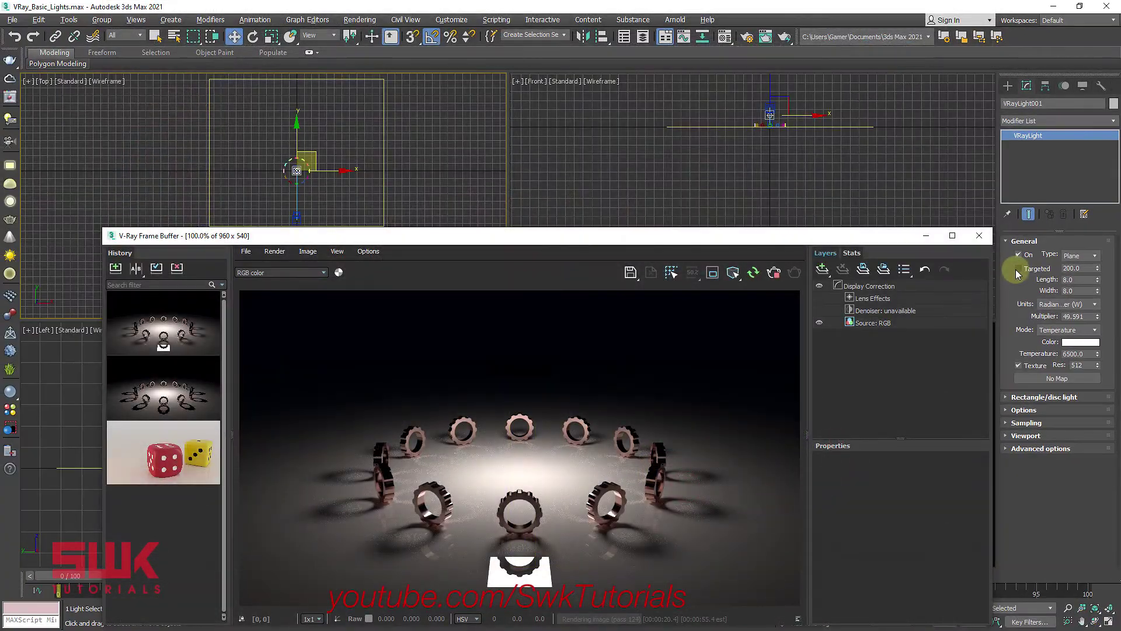
Enable Targeted on VRayLight001, select its target and raise it.
left_click(1017, 269)
scroll(808, 113, "down", 4)
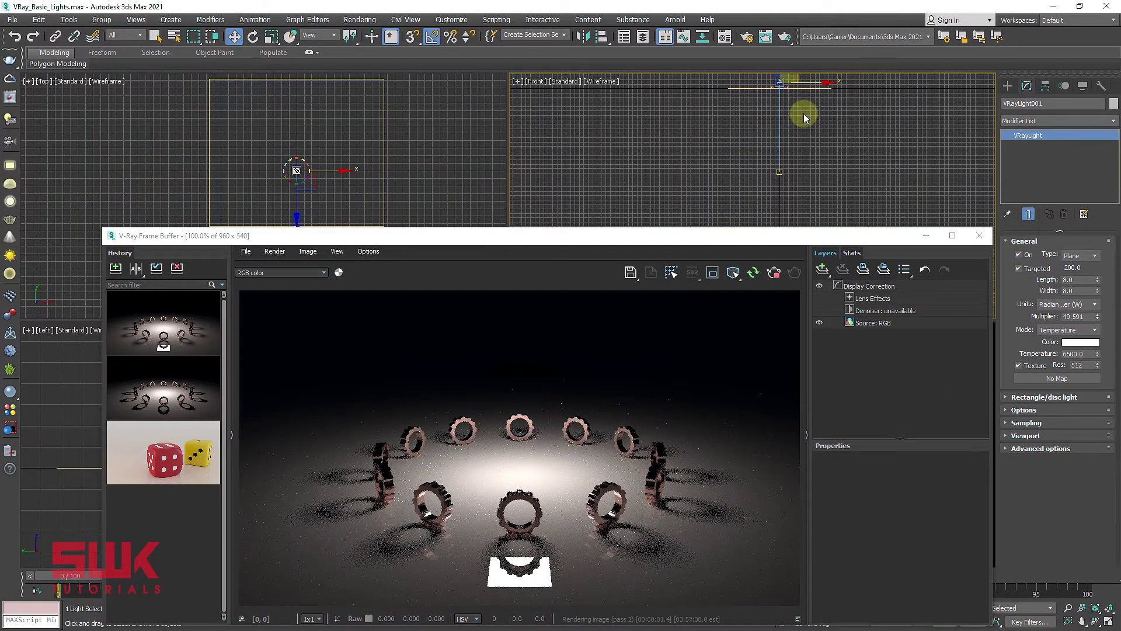
left_click(759, 200)
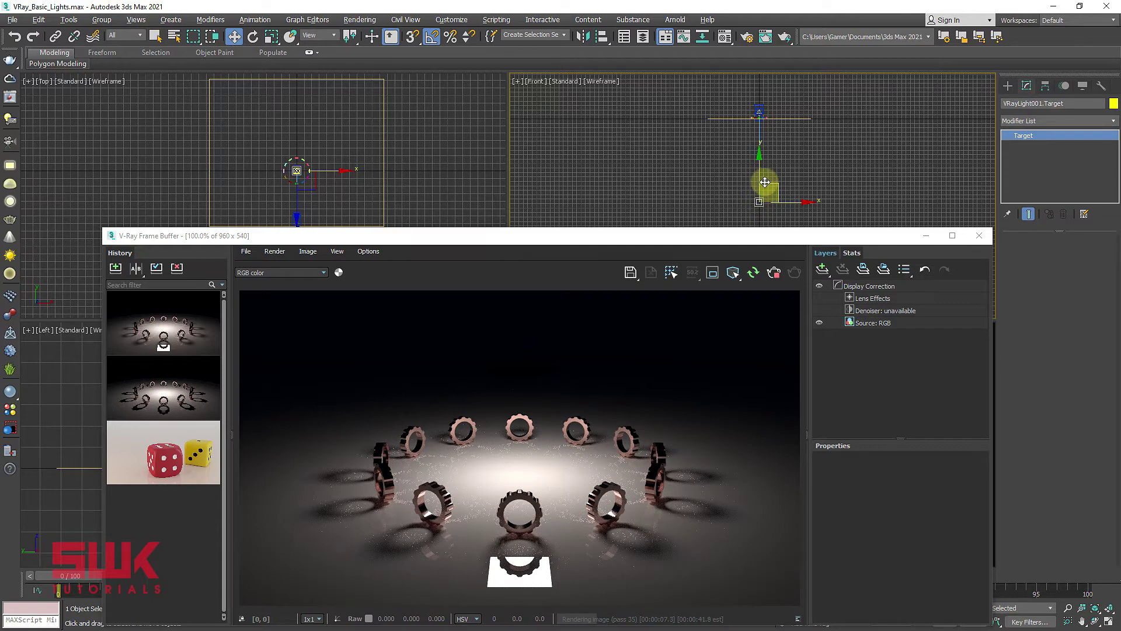
middle_click_drag(760, 176, 756, 188)
left_click_drag(756, 188, 751, 133)
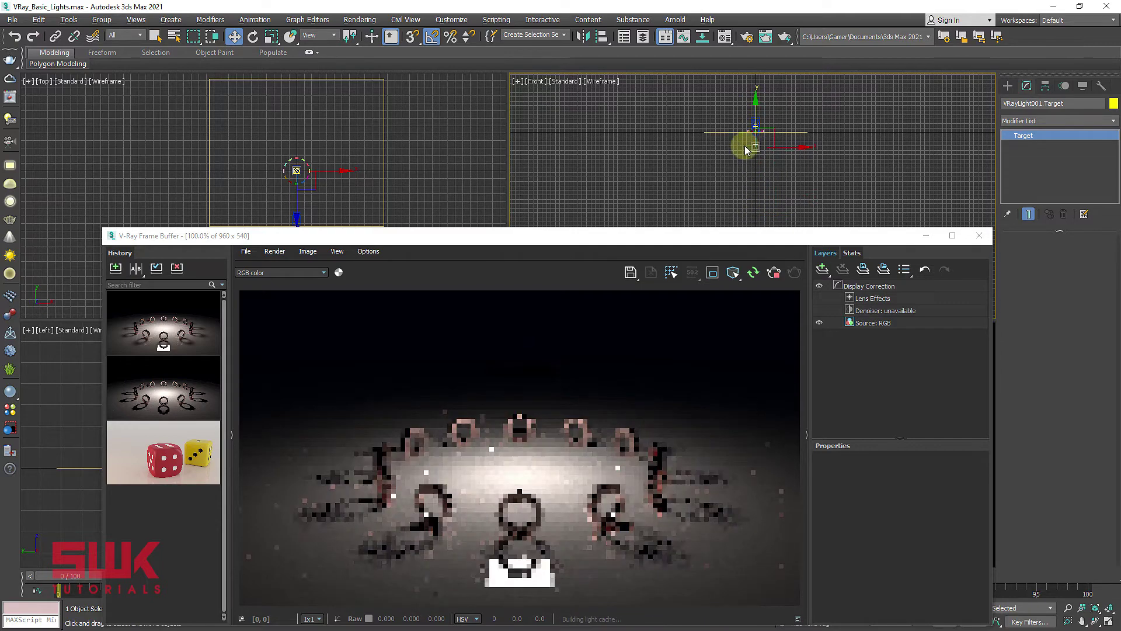
middle_click_drag(389, 150, 409, 124)
Move the light target right and down-left in the Top viewport to re-aim the light.
mouse_move(342, 138)
left_mouse_down()
mouse_move(327, 132)
mouse_move(350, 127)
mouse_move(351, 142)
left_mouse_up()
middle_click_drag(351, 143, 483, 164)
scroll(350, 151, "up", 8)
left_click_drag(446, 137, 400, 95)
scroll(369, 123, "down", 3)
middle_click_drag(369, 122, 370, 97)
left_click_drag(376, 79, 307, 161)
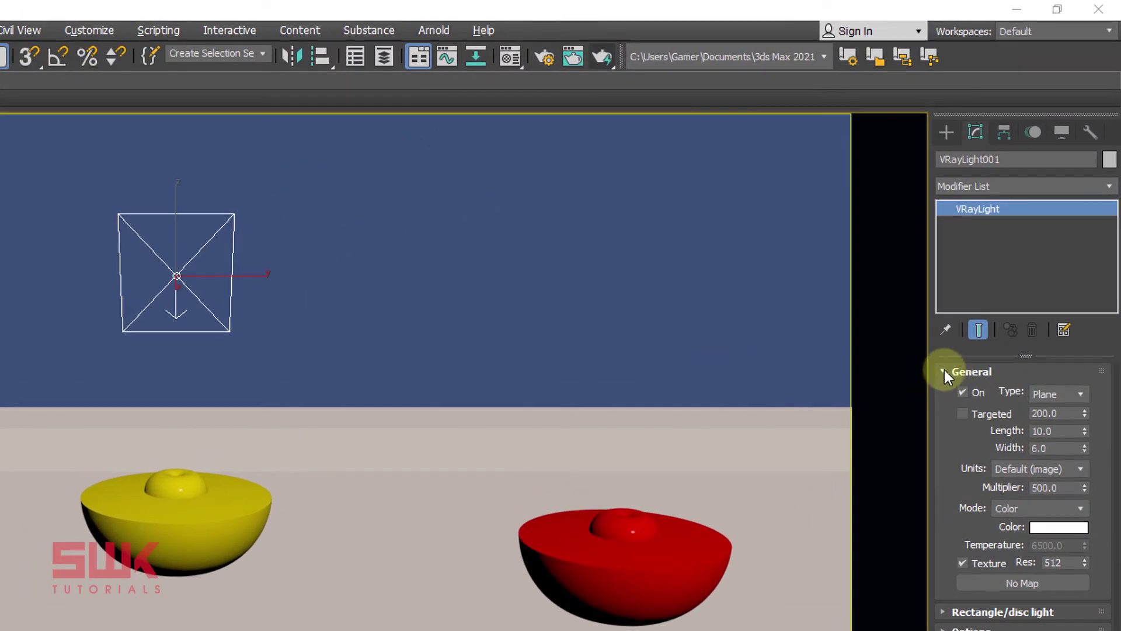
Set the plane light's Rectangle/disc light Preview option to Selected.
left_click(944, 370)
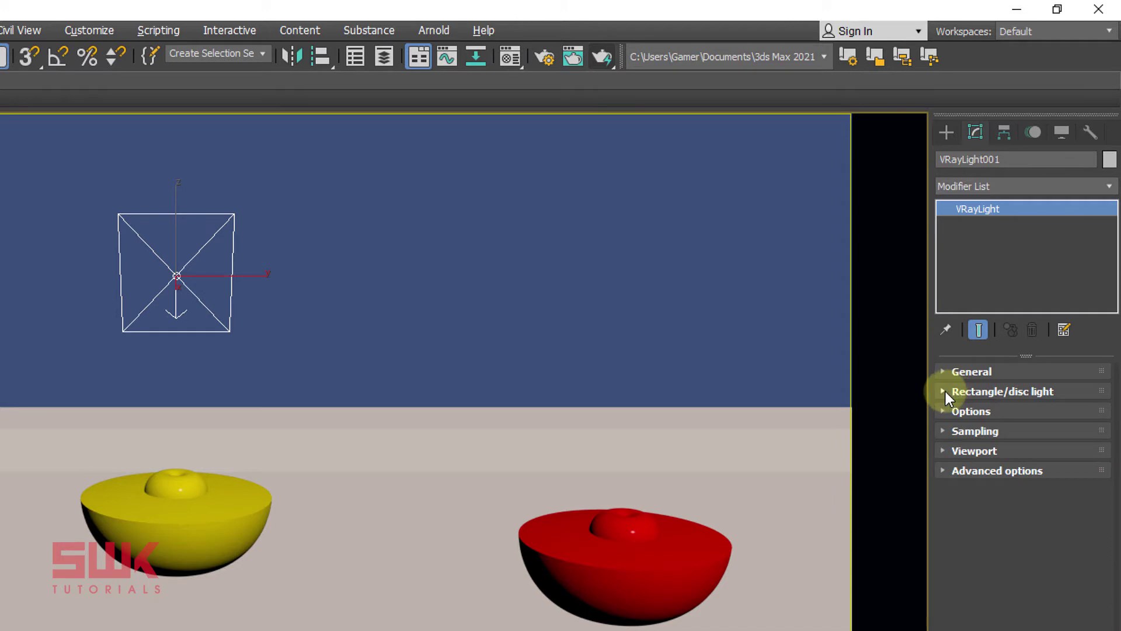
left_click(944, 391)
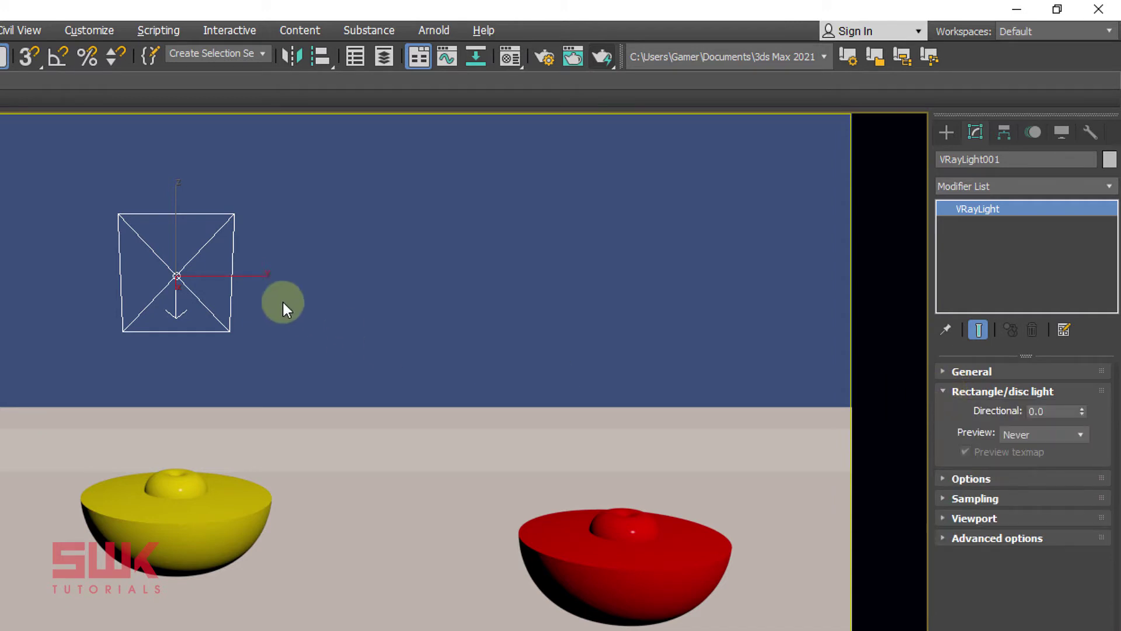
left_click(1021, 434)
left_click(1027, 458)
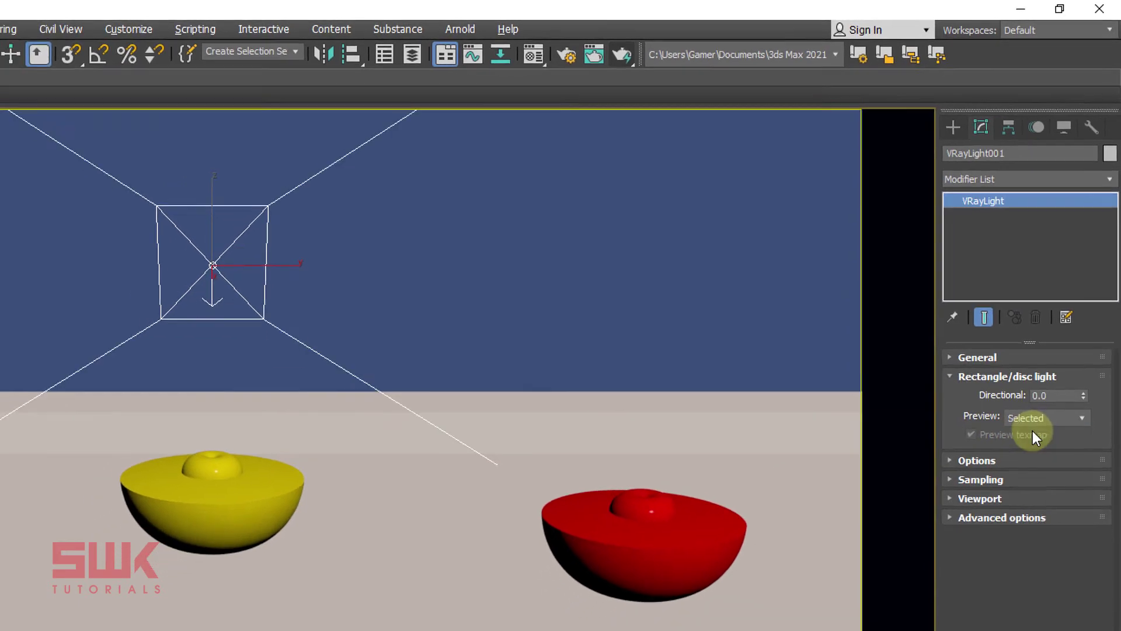
Render the three-bowl scene in the V-Ray Frame Buffer and save the render to history.
key("alt+w")
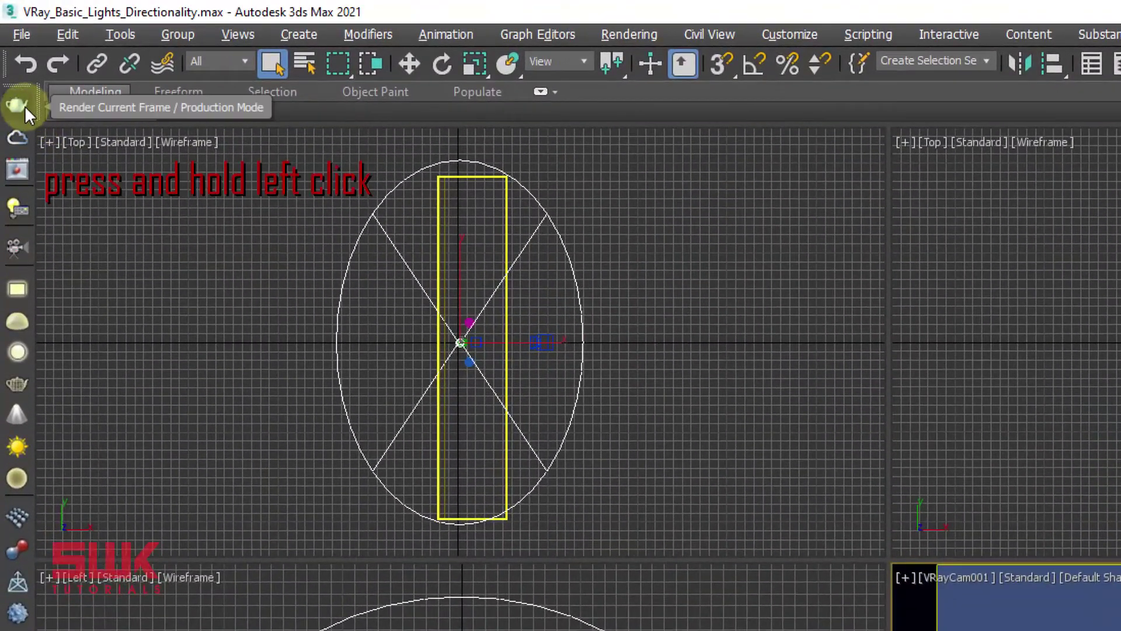
left_click_drag(18, 76, 18, 76)
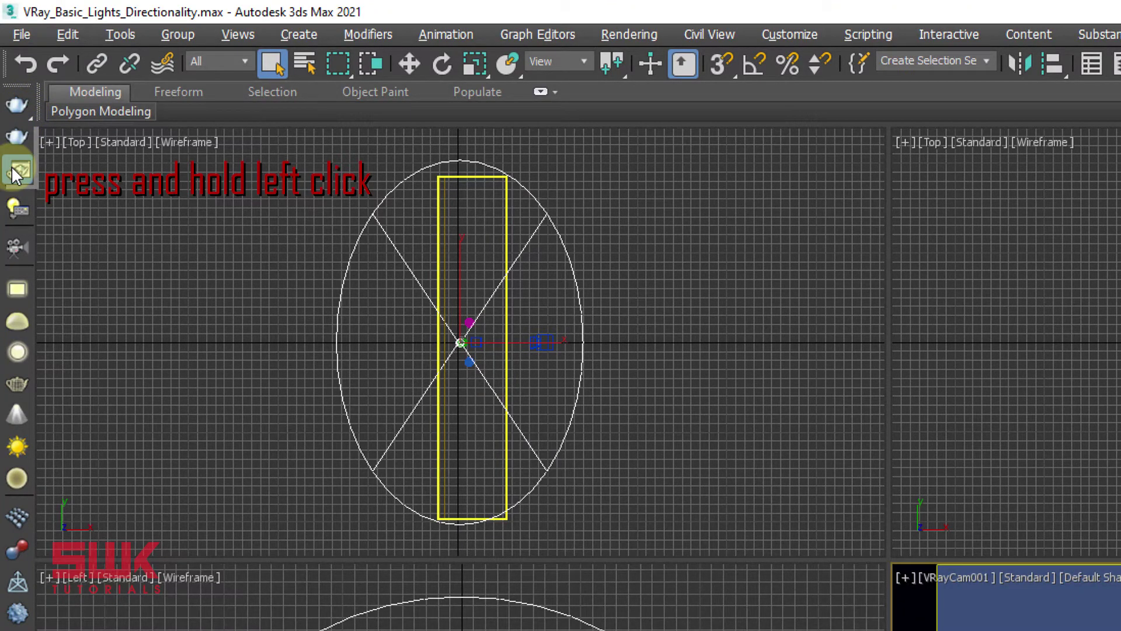
left_click_drag(12, 166, 12, 166)
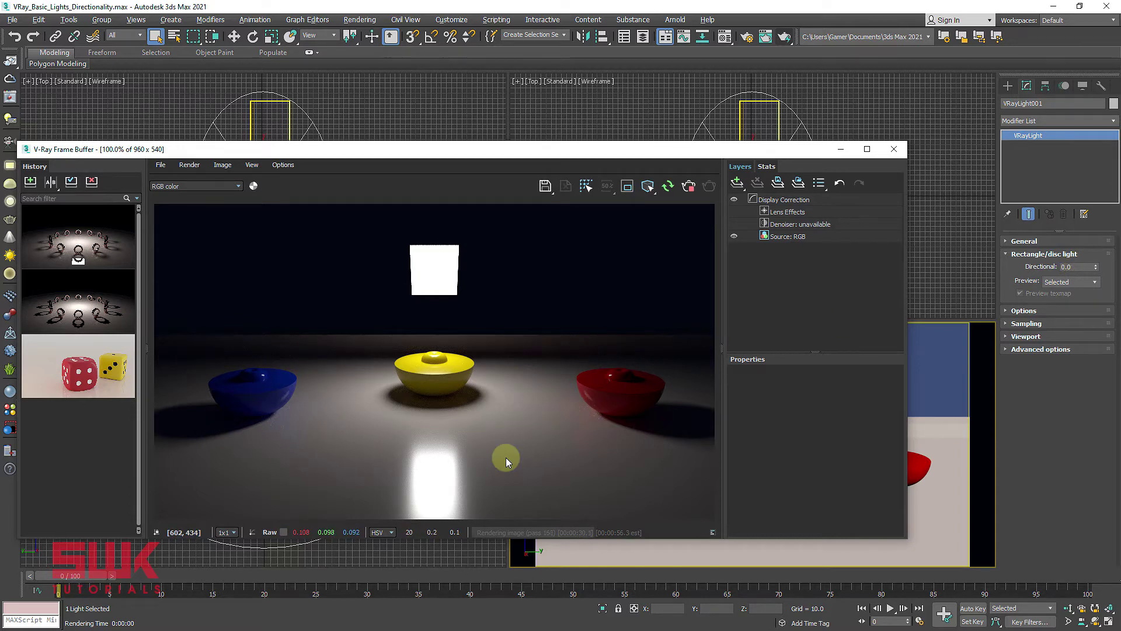
left_click(31, 182)
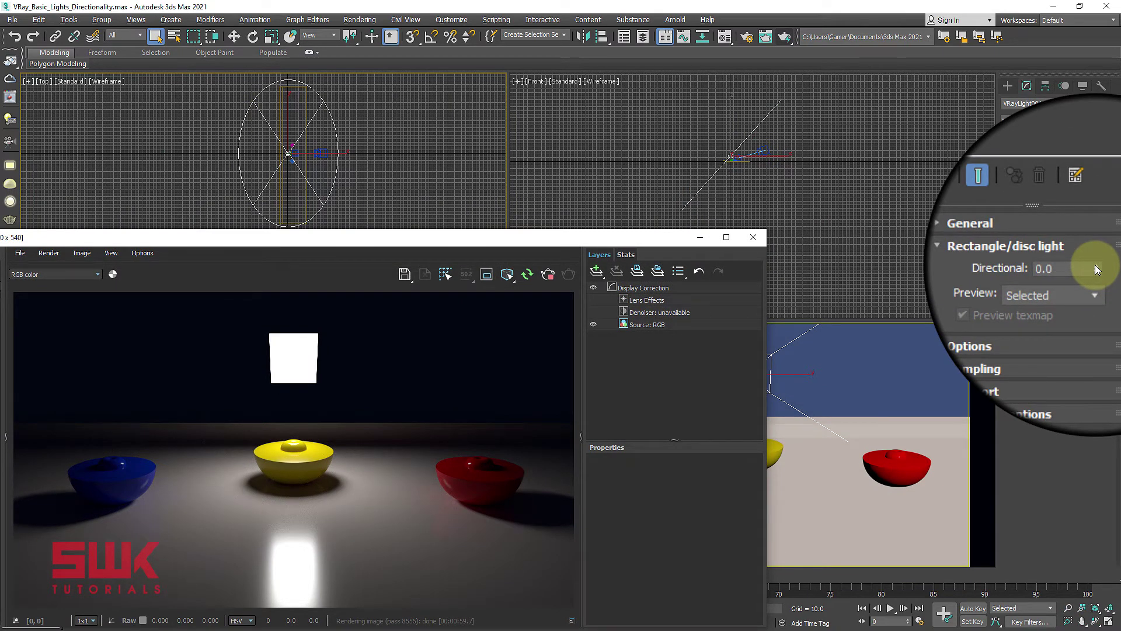
Step the plane light's Directional through 0.3, 0.5, 0.75 and 1.0, then reset and drag back to 1.0.
left_click_drag(1095, 269, 1090, 266)
double_click(1089, 266)
type("0.3")
key("Return")
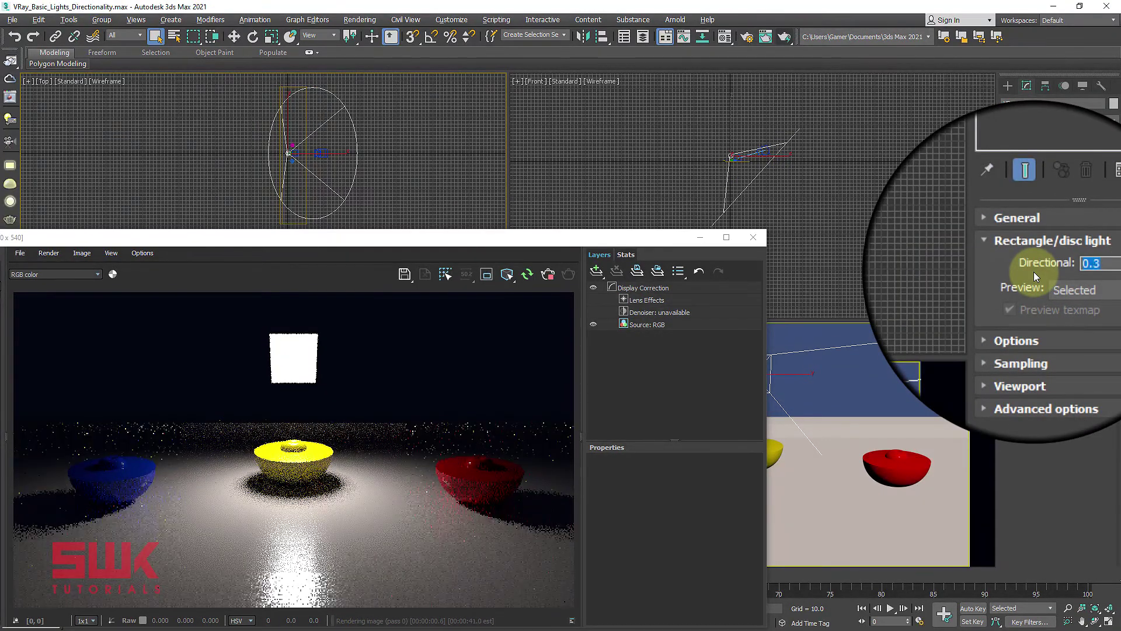
type("0.5")
key("Return")
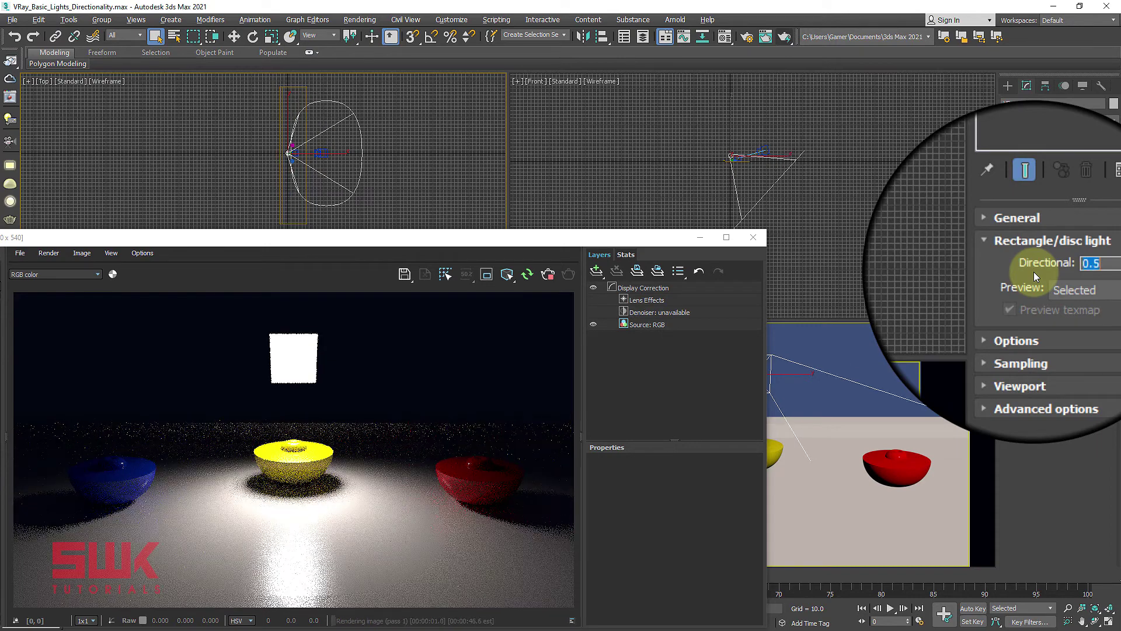
type("0.75")
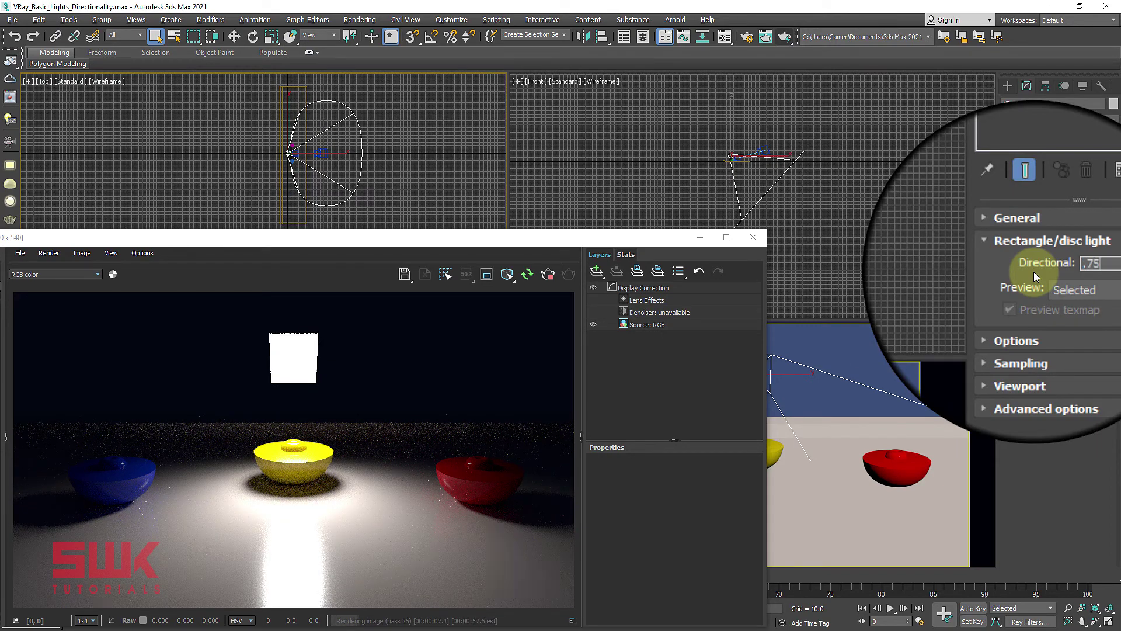
key("Return")
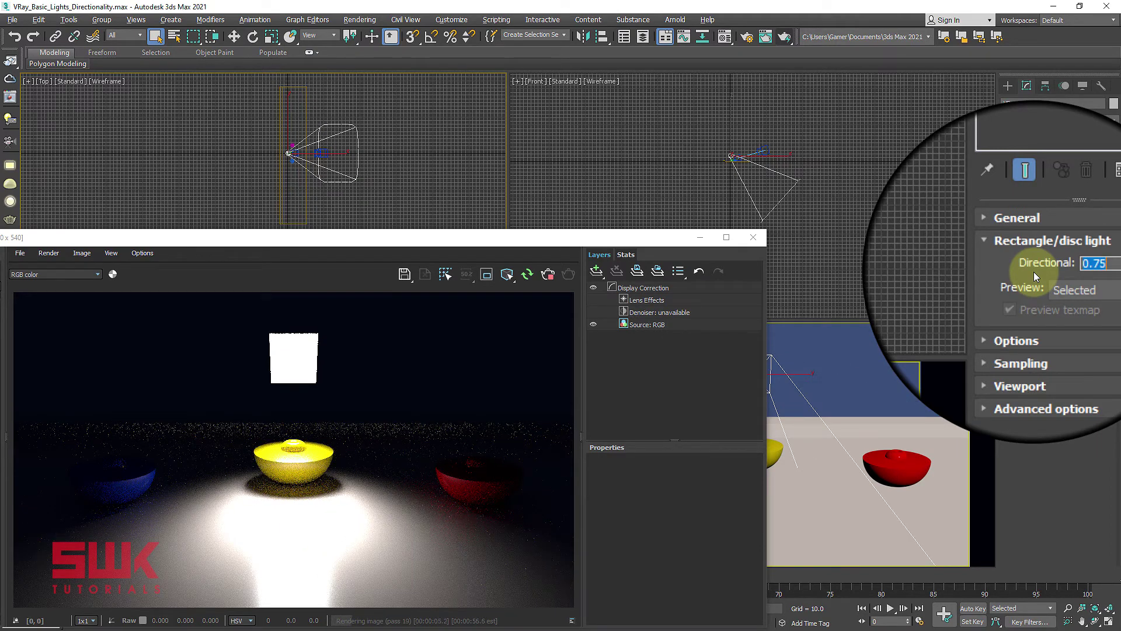
type("1")
key("Return")
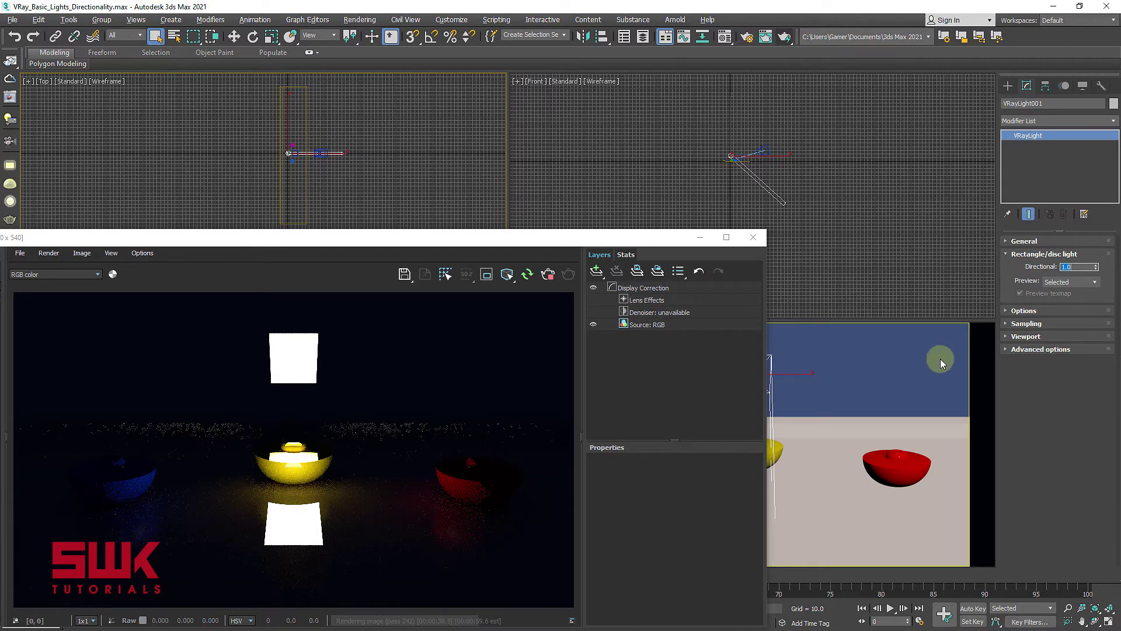
right_click(1097, 268)
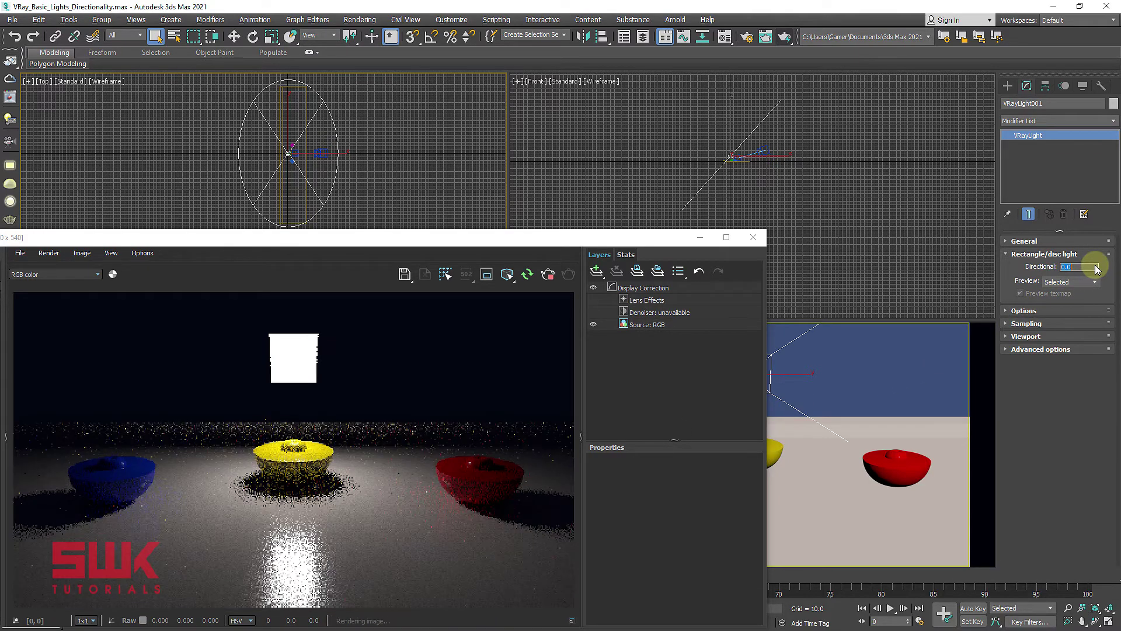
left_click_drag(1096, 268, 1108, 117)
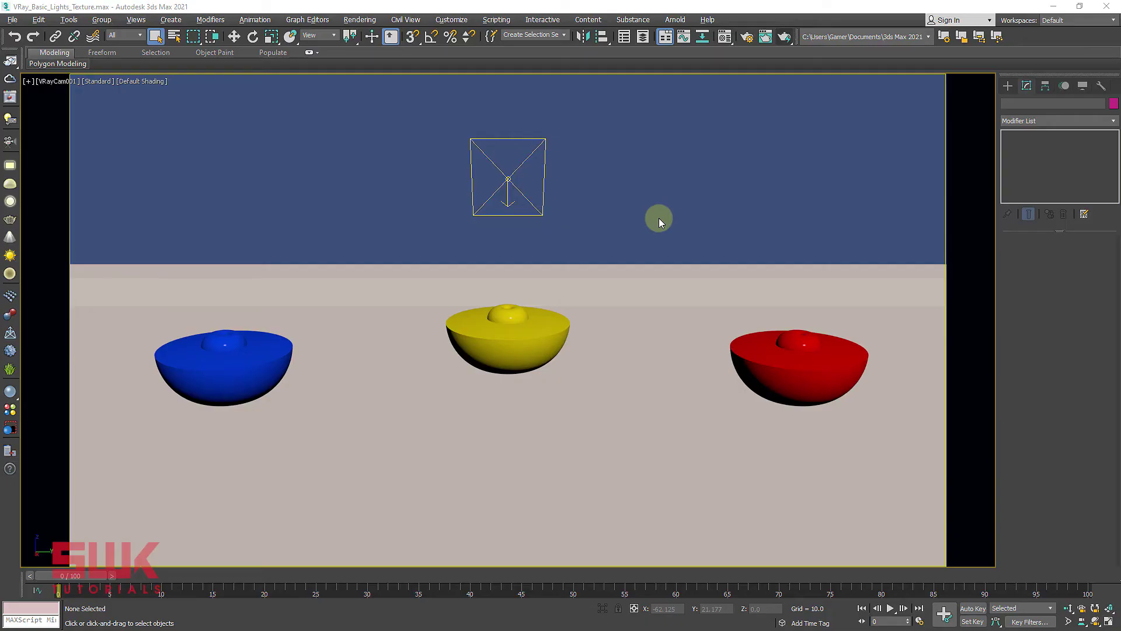
Assign the 'Window texture for light' bitmap as the plane light's texture and render production.
left_click(508, 180)
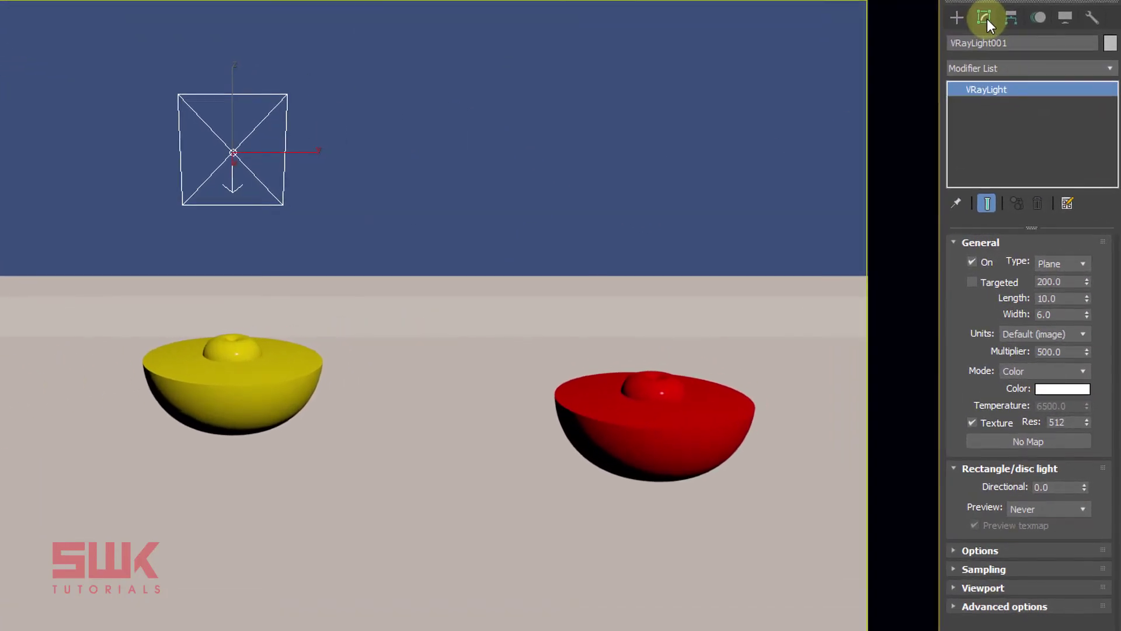
left_click(983, 440)
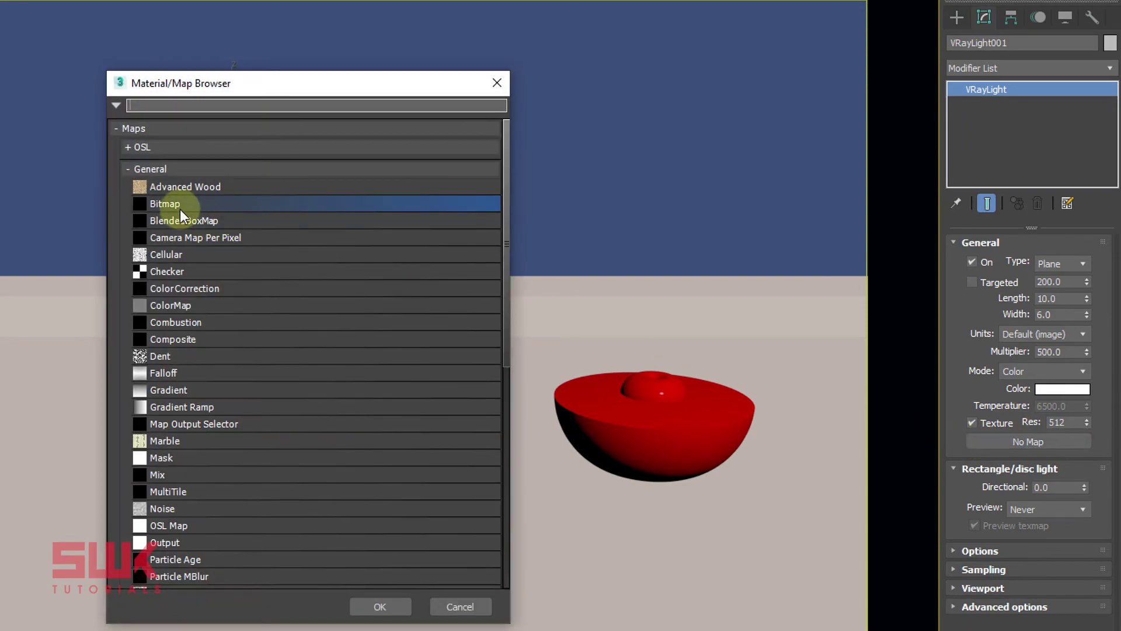
double_click(176, 203)
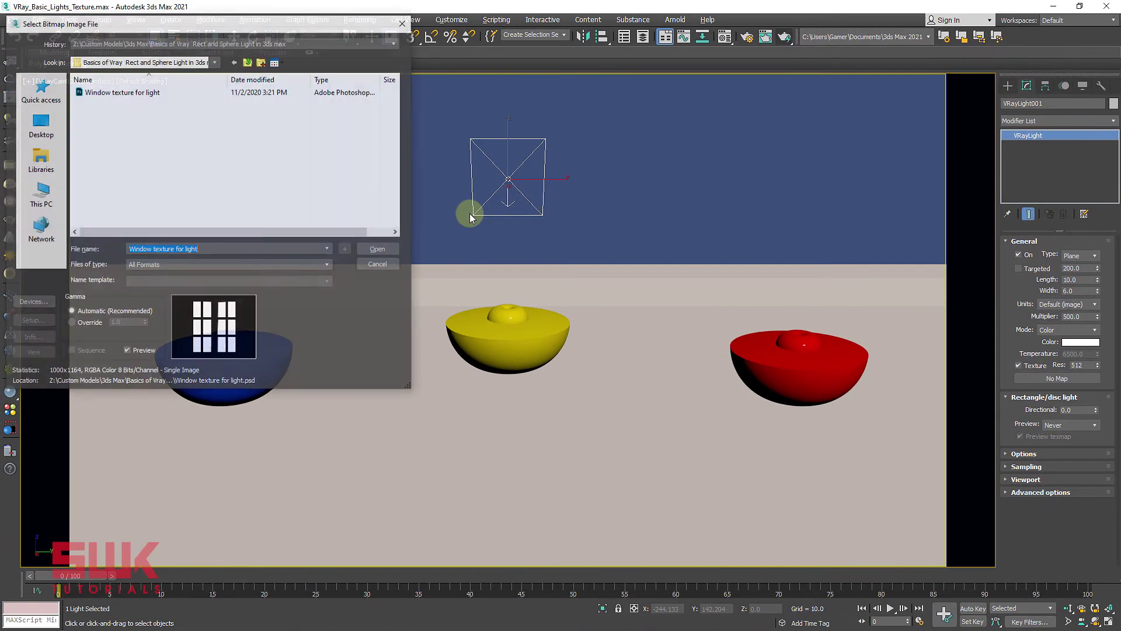
left_click(120, 93)
left_click(377, 249)
left_click(168, 301)
left_click(784, 38)
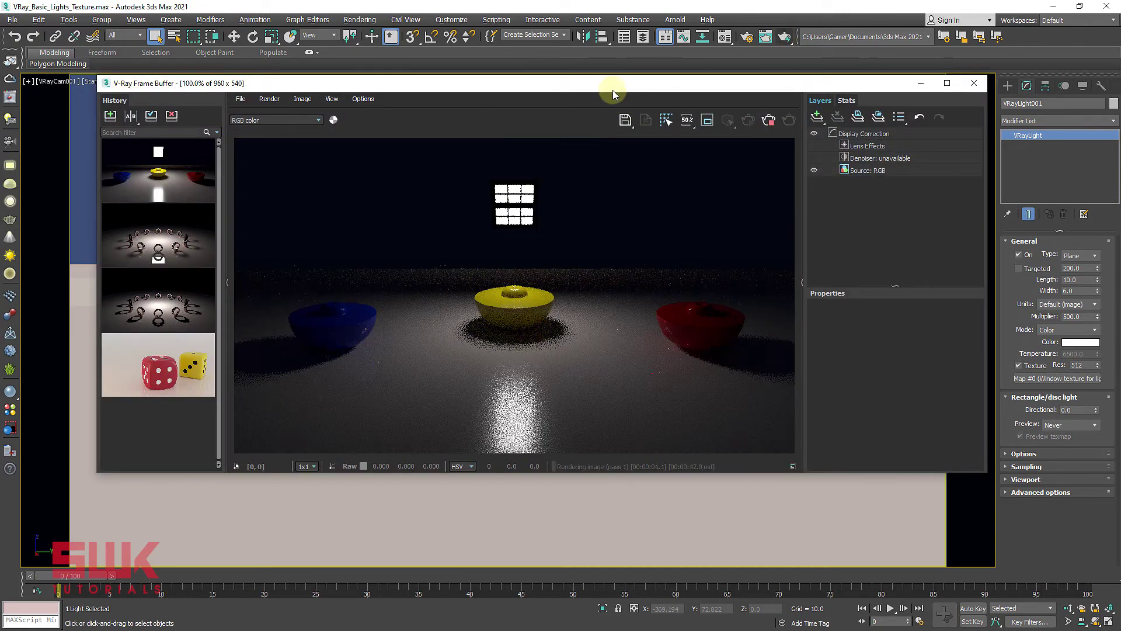
Instance the light's window texture into a Material Editor slot and set its W Angle to 90.
left_click_drag(612, 87, 557, 179)
left_click_drag(491, 274, 464, 284)
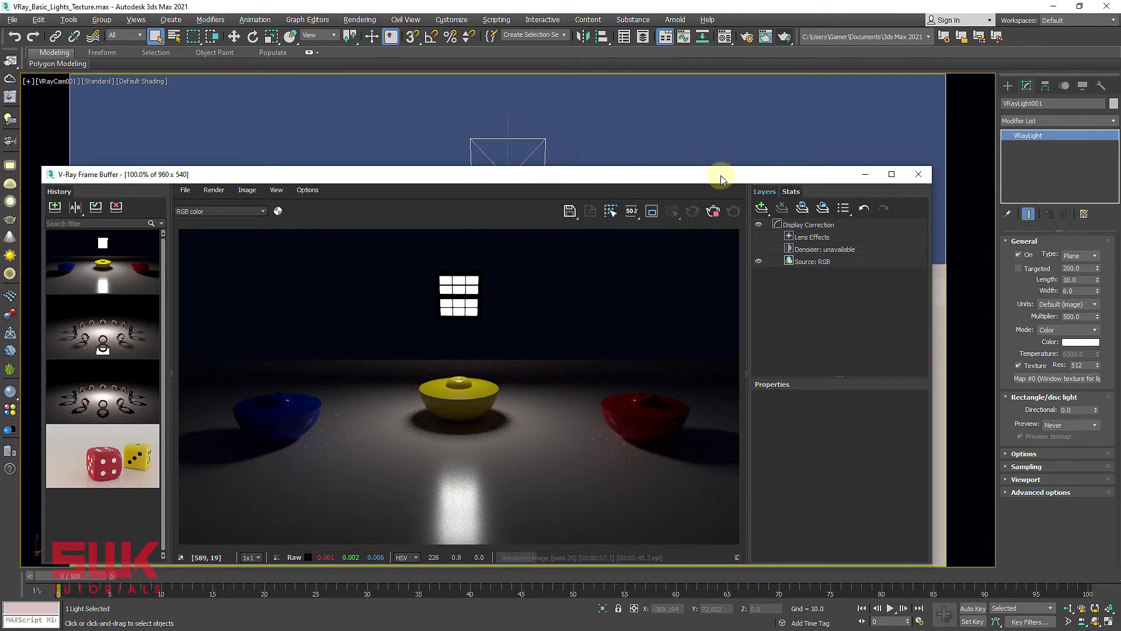
left_click_drag(720, 175, 678, 172)
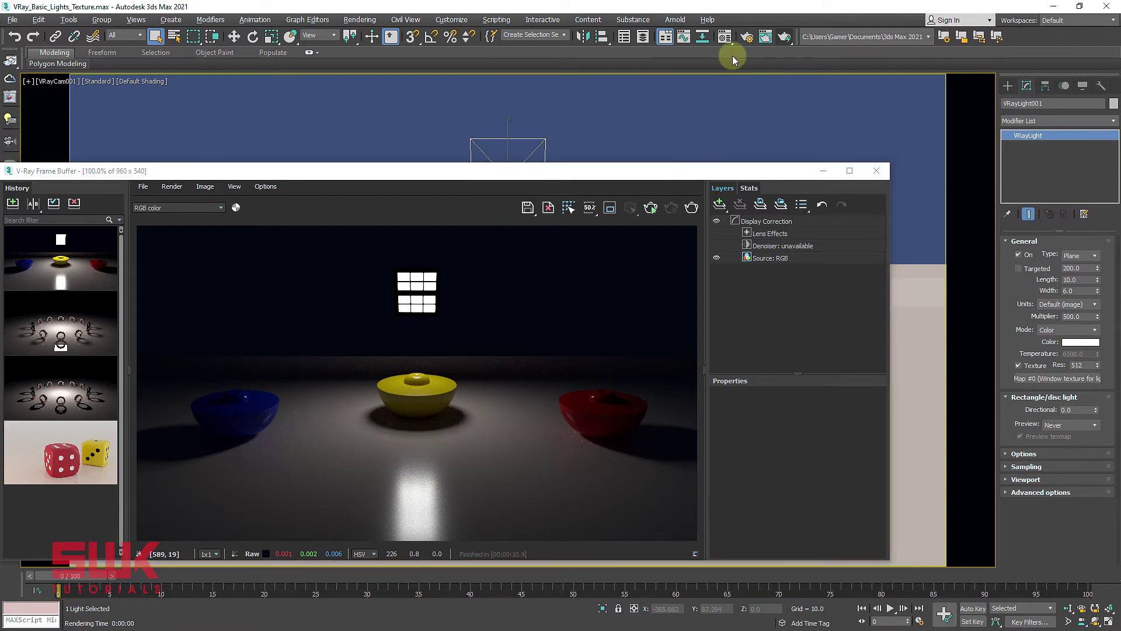
left_click(725, 38)
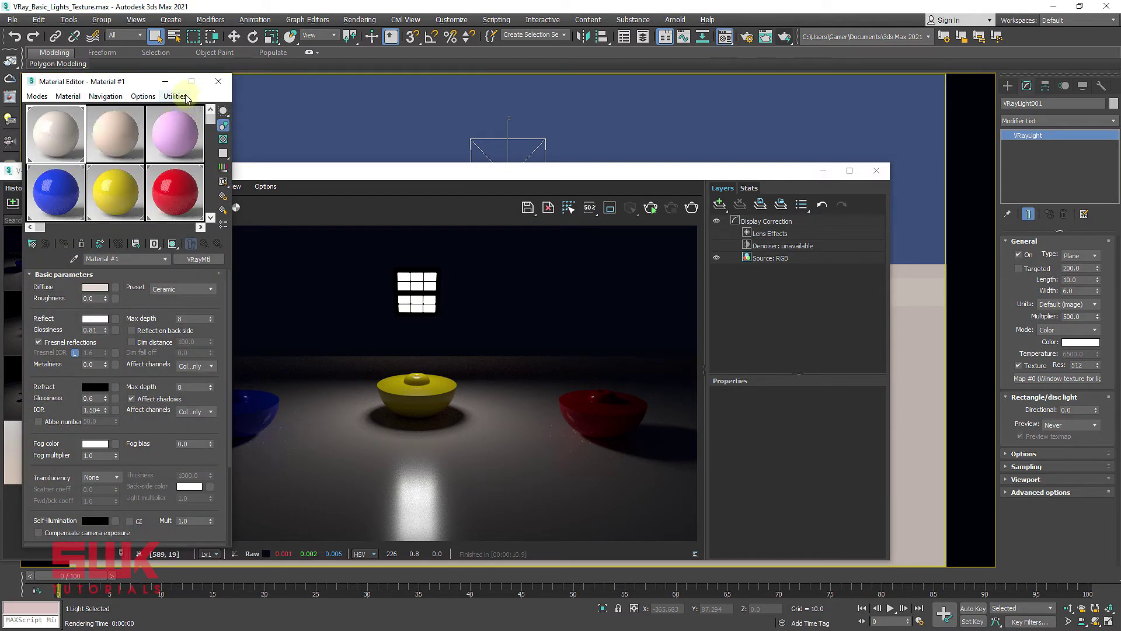
left_click_drag(124, 83, 764, 107)
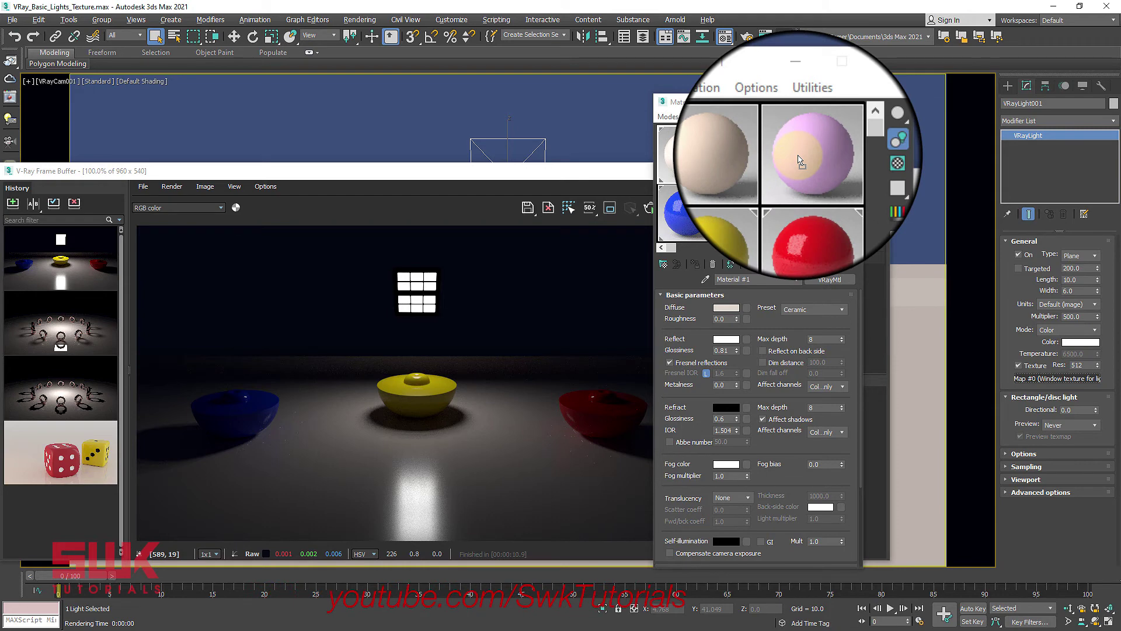
left_click_drag(800, 158, 800, 158)
left_click(733, 369)
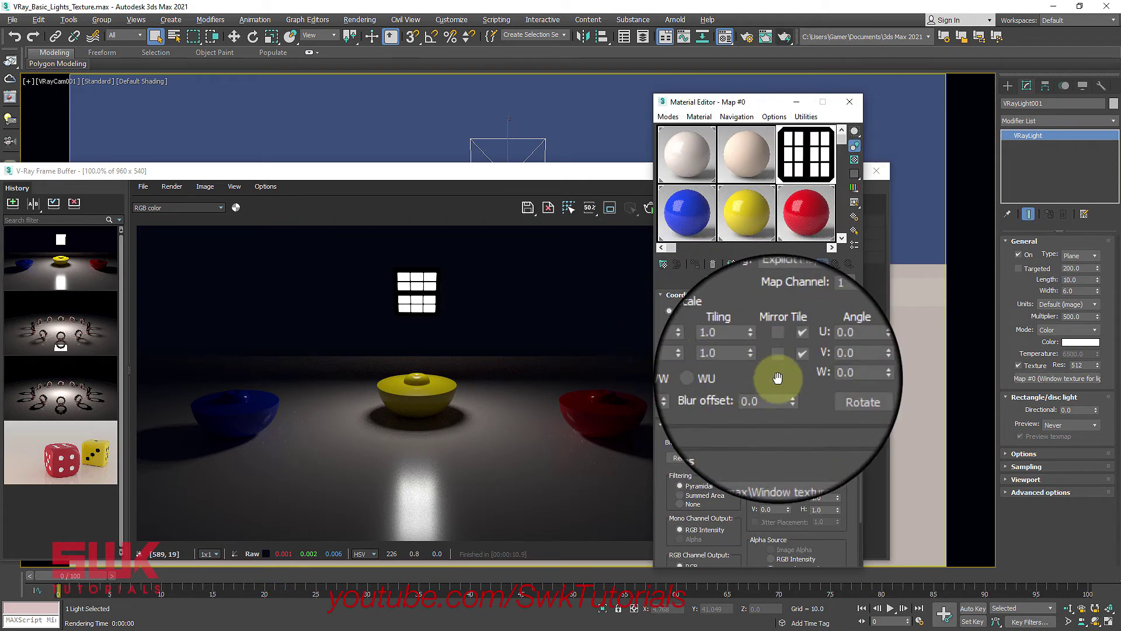
left_click(815, 374)
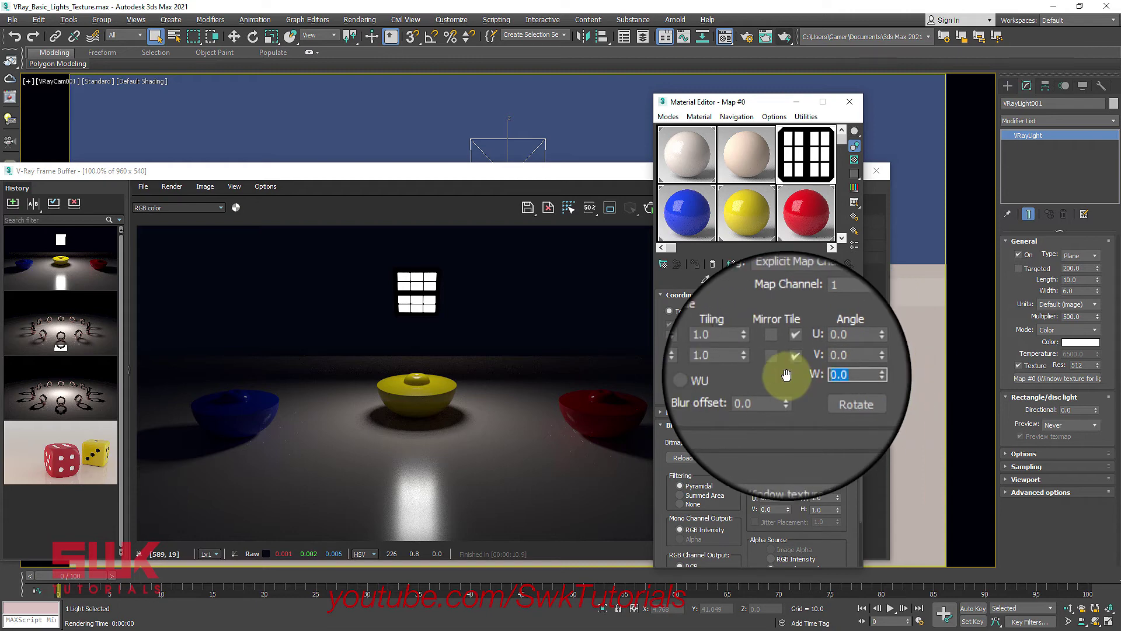
type("90")
key("Return")
left_click(655, 306)
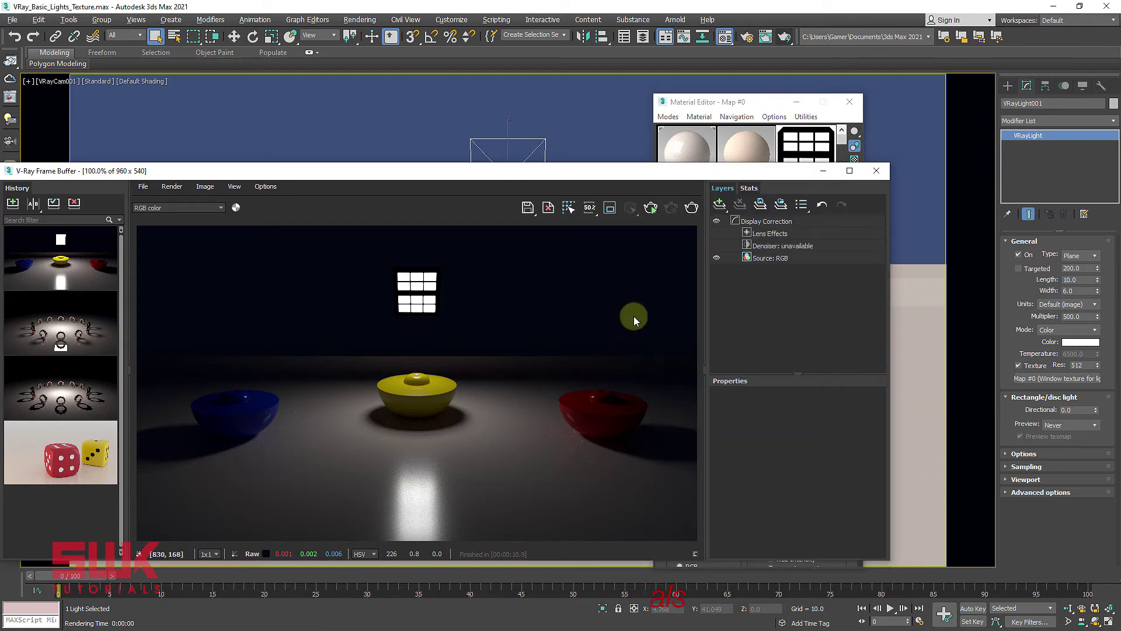
Re-render with the rotated texture, then set Directional to 1.0 and render again.
left_click(692, 208)
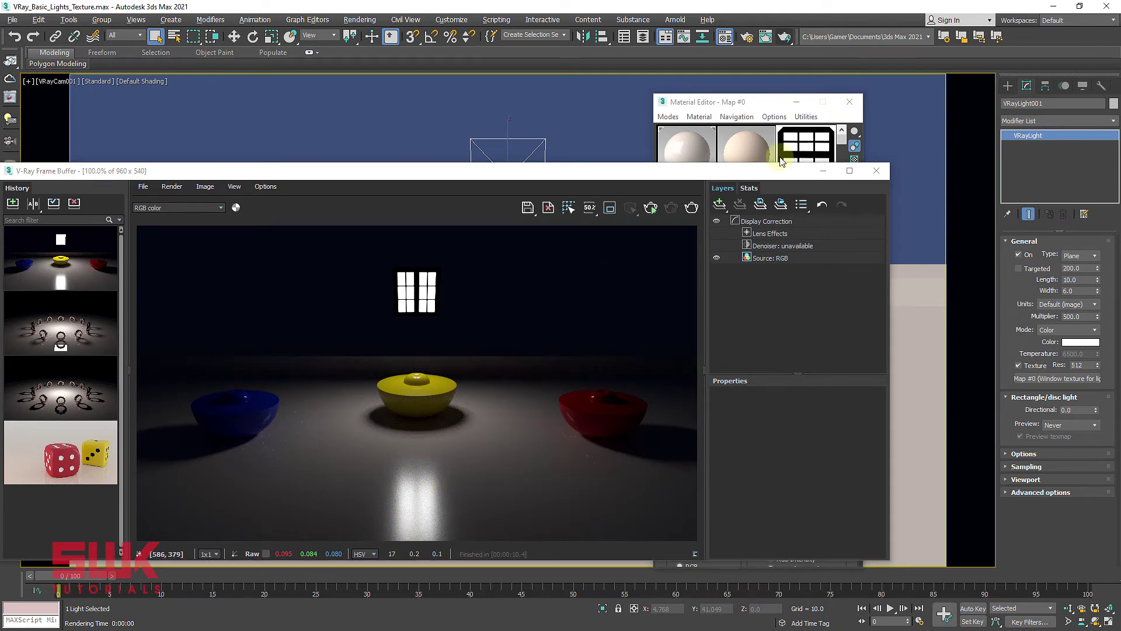
left_click(849, 101)
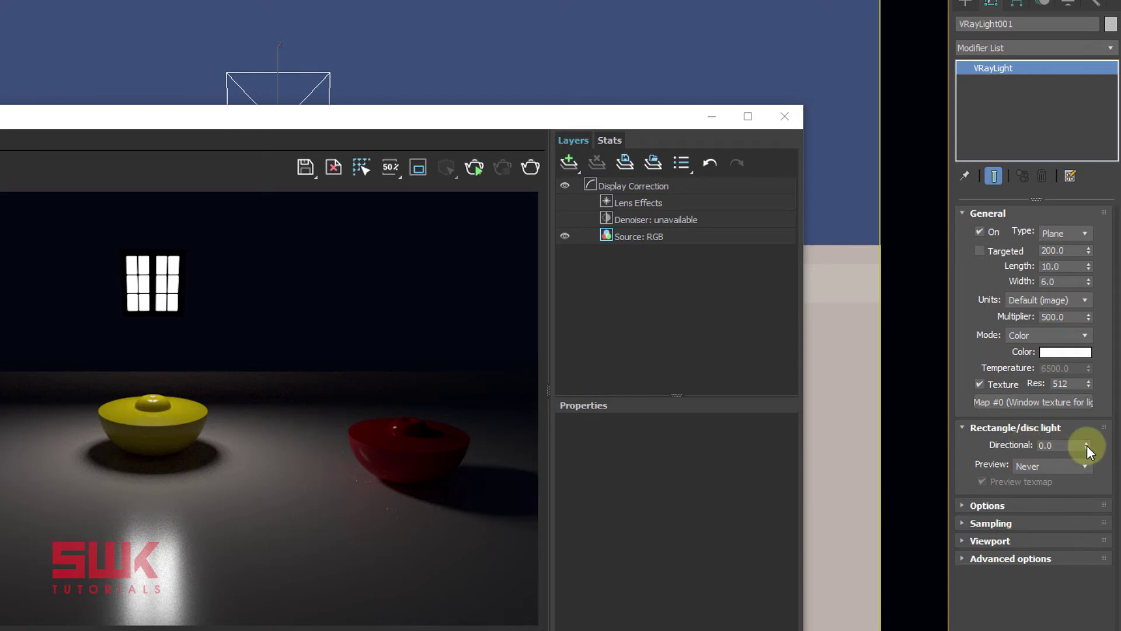
left_click_drag(1087, 445, 1084, 252)
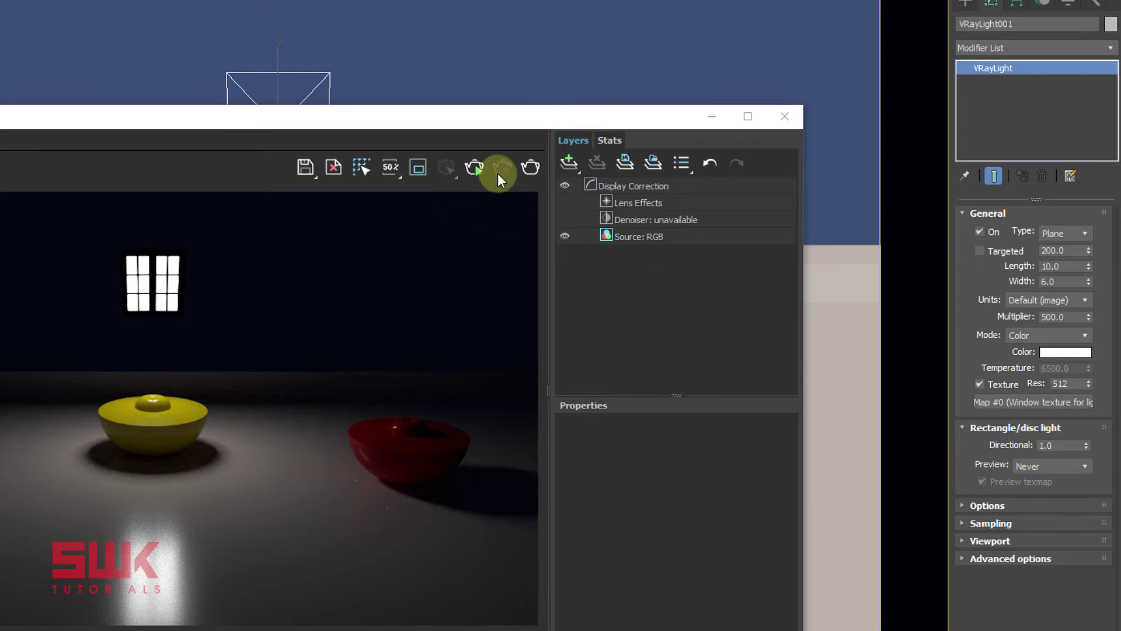
left_click(531, 166)
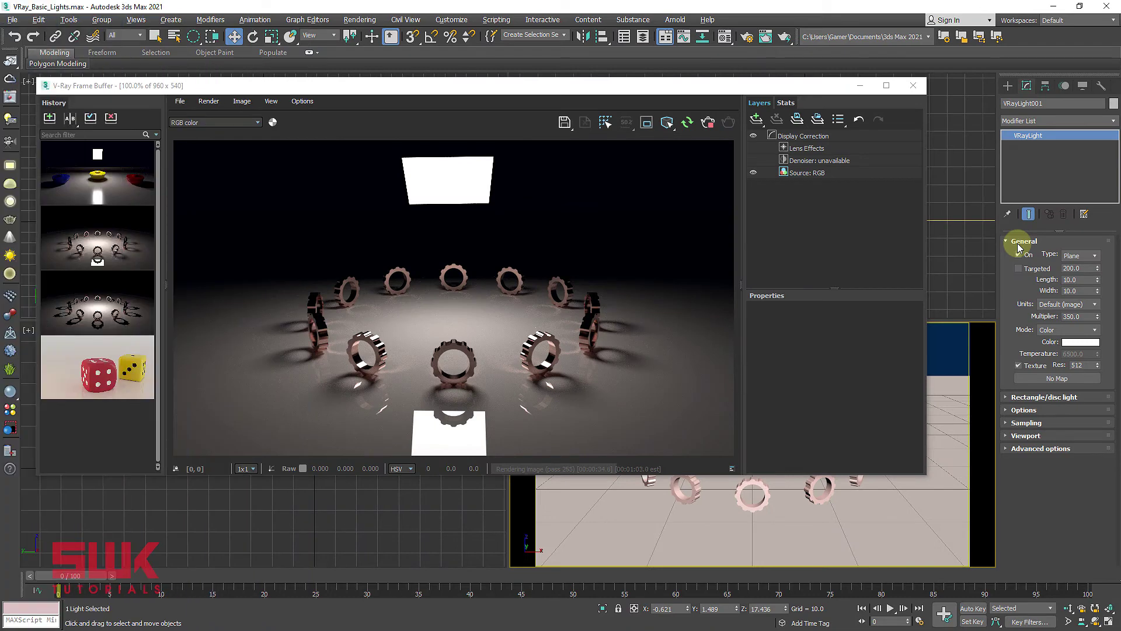
Enable Double-sided emission in the plane light's Options rollout.
left_click(1019, 242)
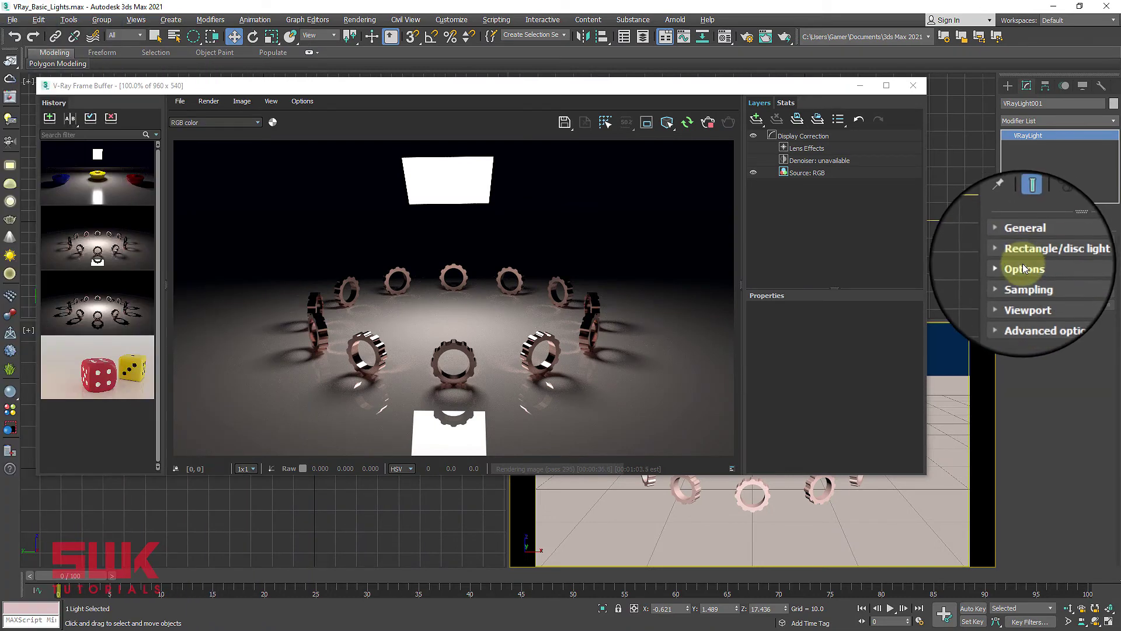
left_click(1023, 266)
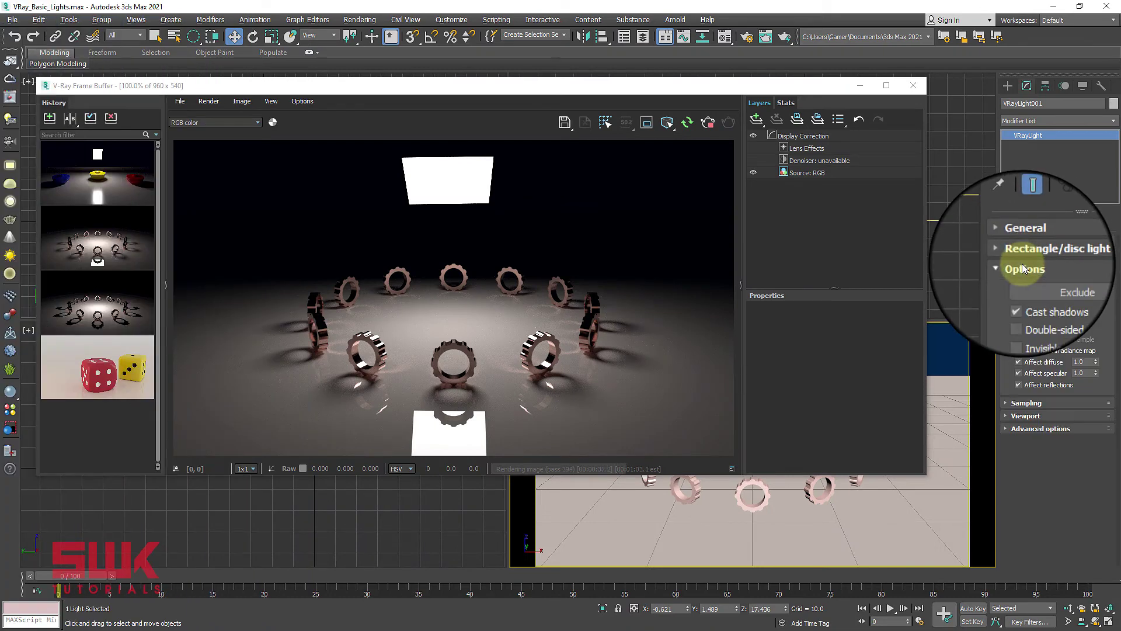
left_click(1027, 305)
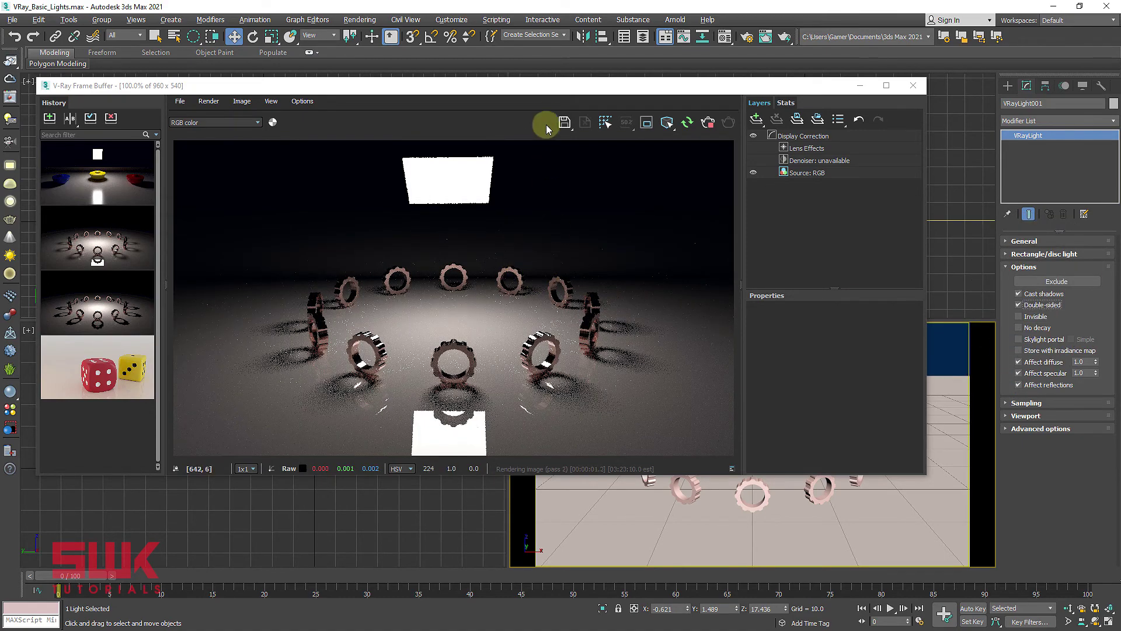
Tilt the plane light above the gear rings, then turn Double-sided back off.
left_click_drag(520, 85, 289, 98)
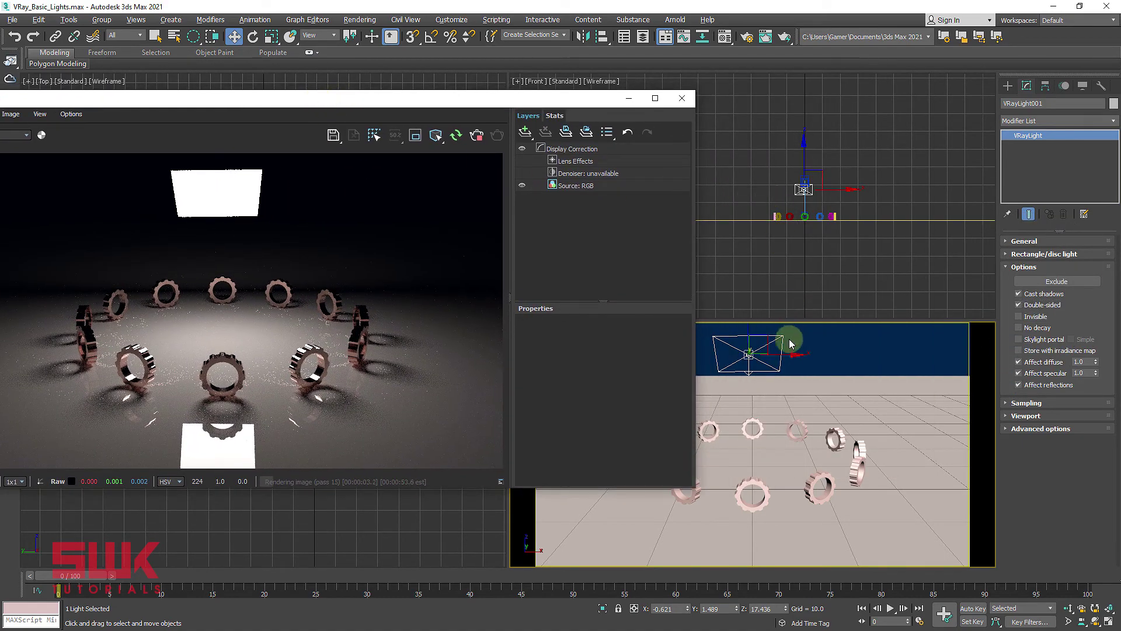
key("e")
left_click_drag(757, 353, 738, 300)
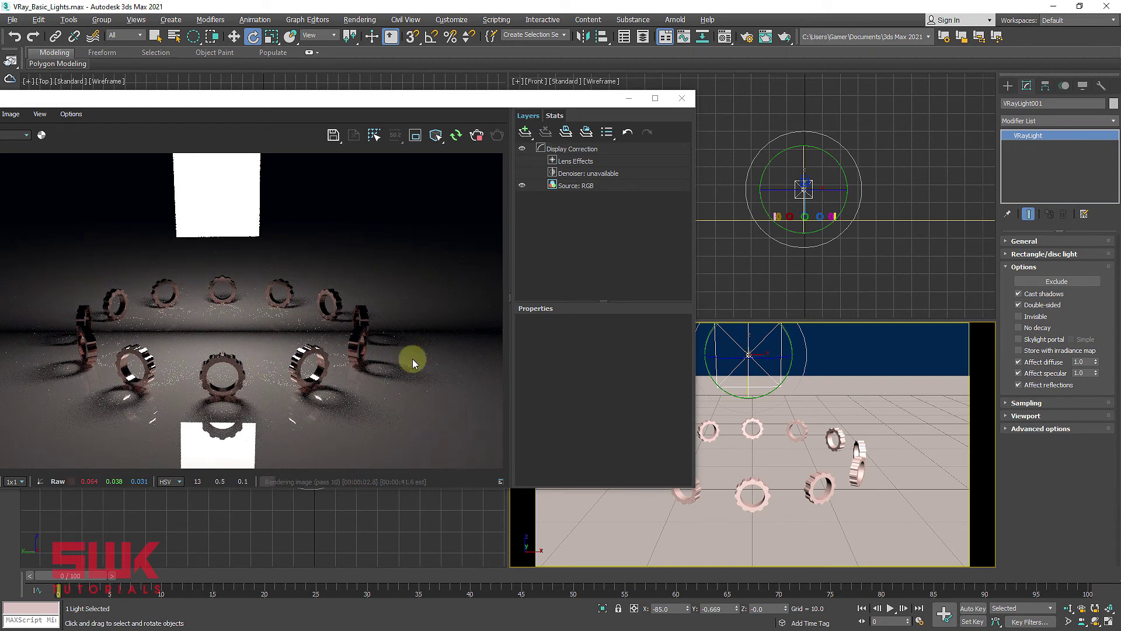
left_click(1019, 304)
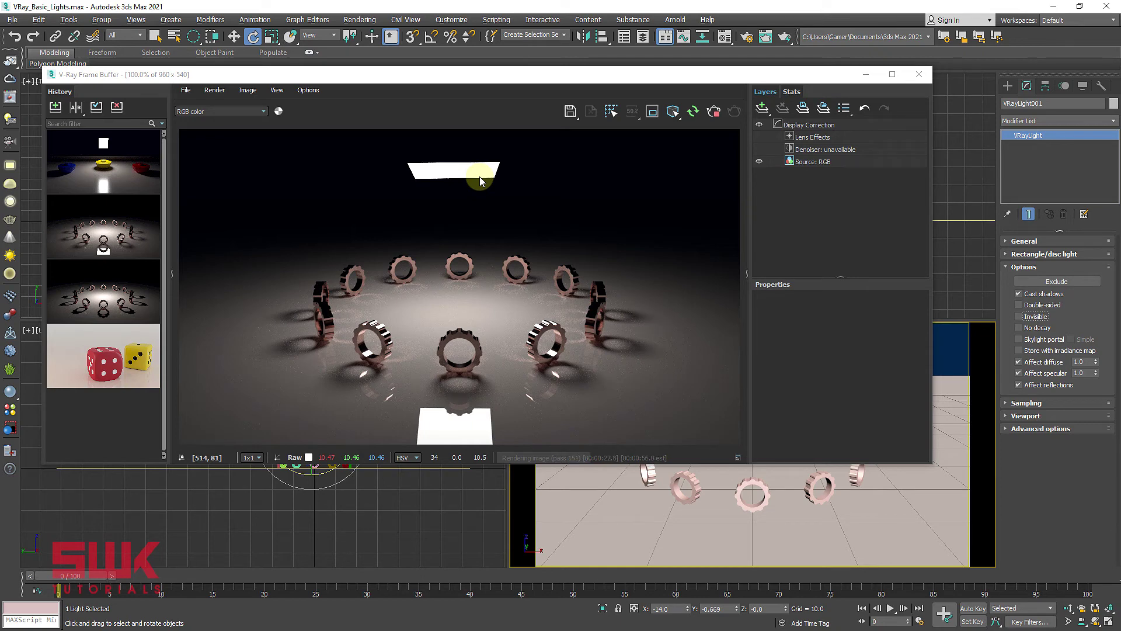
Check Invisible in the plane light's Options so the panel no longer renders.
left_click(1018, 318)
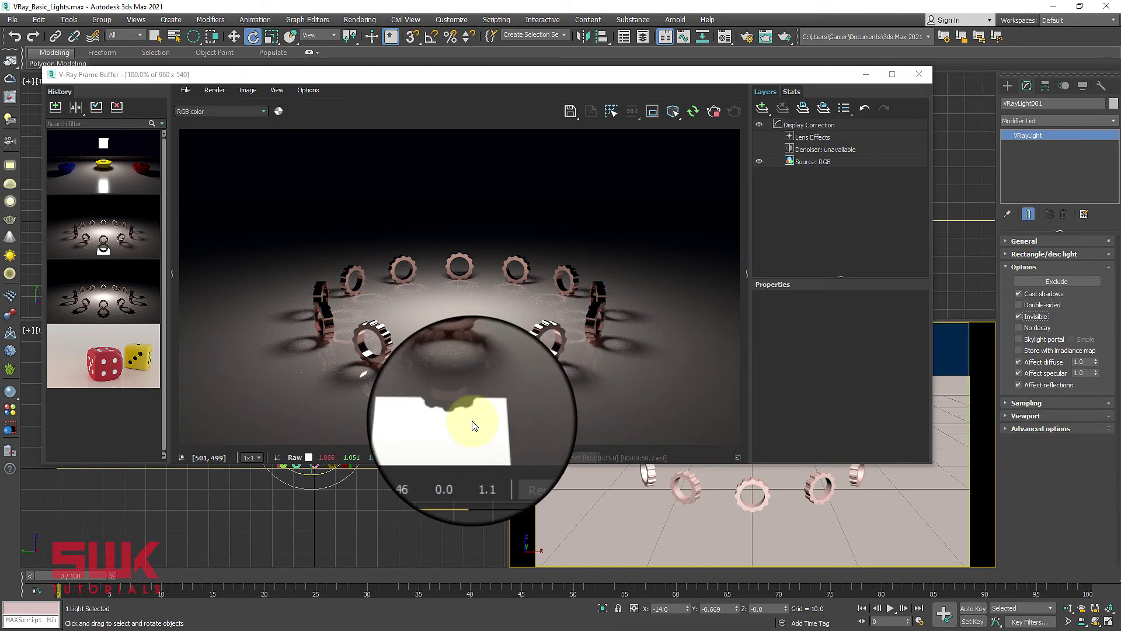
Turn off the light's Affect reflections, Affect specular and Affect diffuse in turn.
left_click(1018, 386)
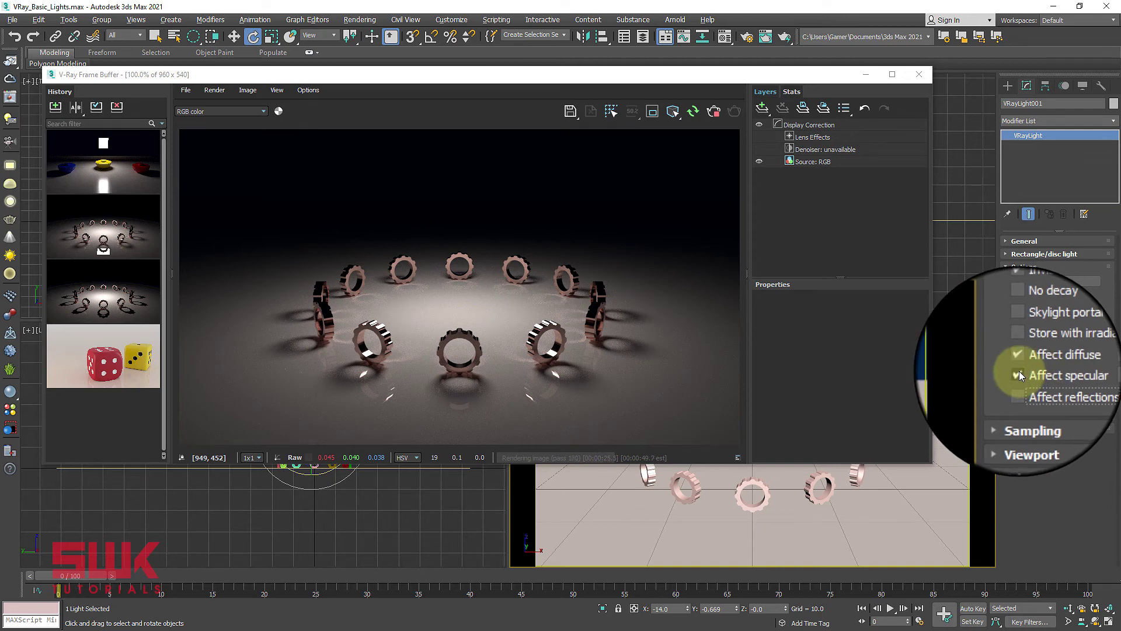
left_click(1018, 372)
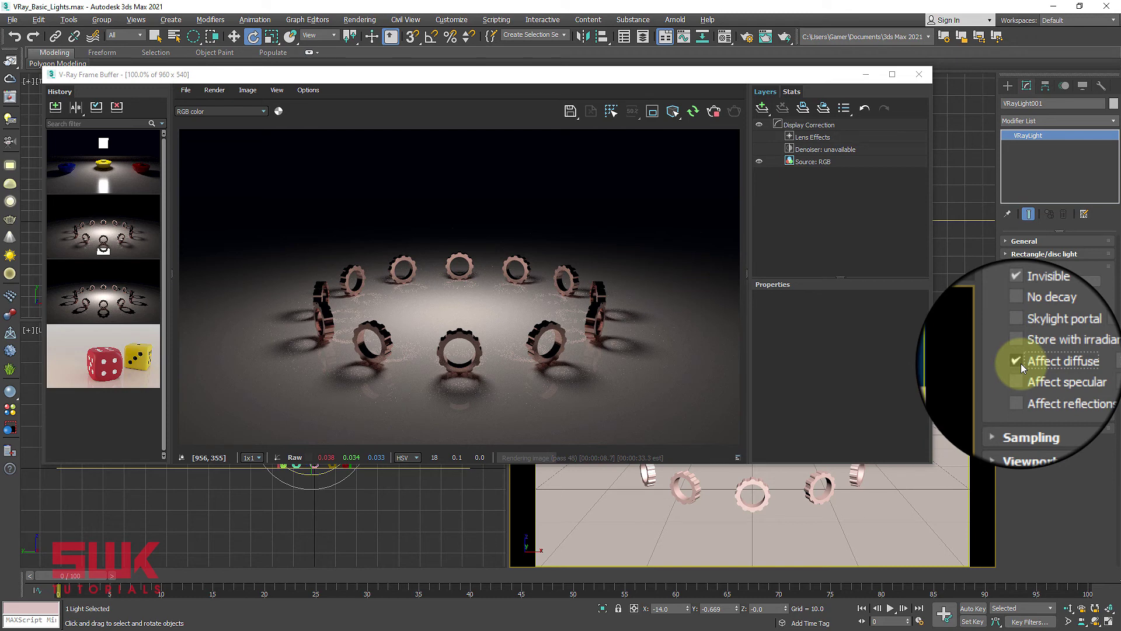
left_click(1020, 363)
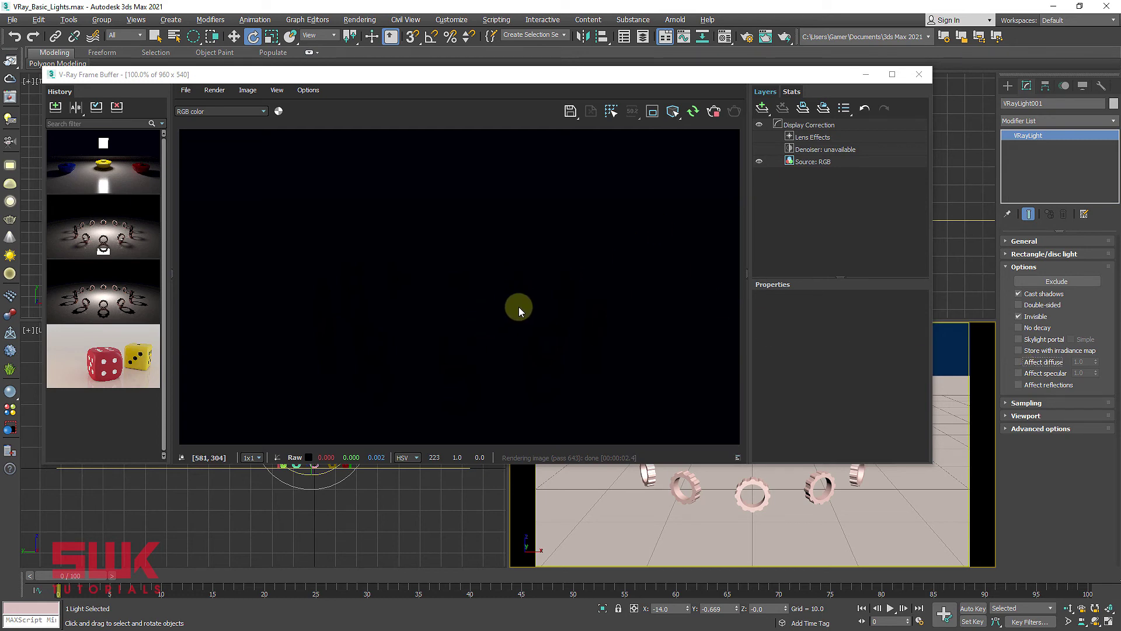
Re-enable specular, reflections and diffuse, then delete the plane light.
left_click(1029, 385)
left_click(1029, 373)
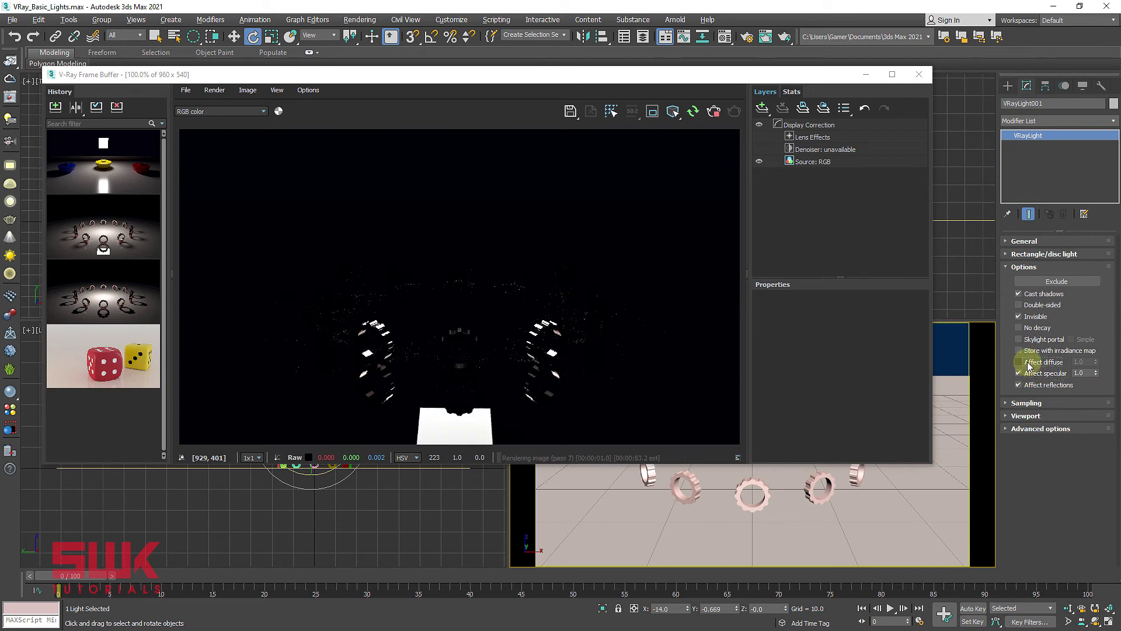
left_click(1018, 362)
key("Delete")
left_click_drag(546, 78, 524, 213)
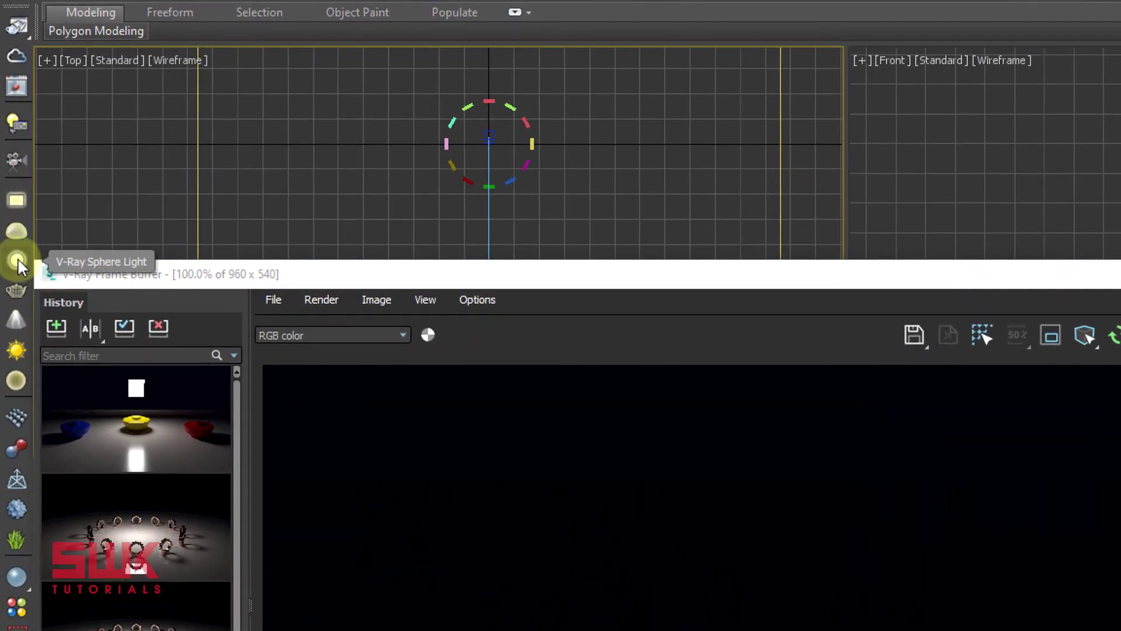
Place a V-Ray sphere light at the ring centre in the Top viewport.
left_click(17, 260)
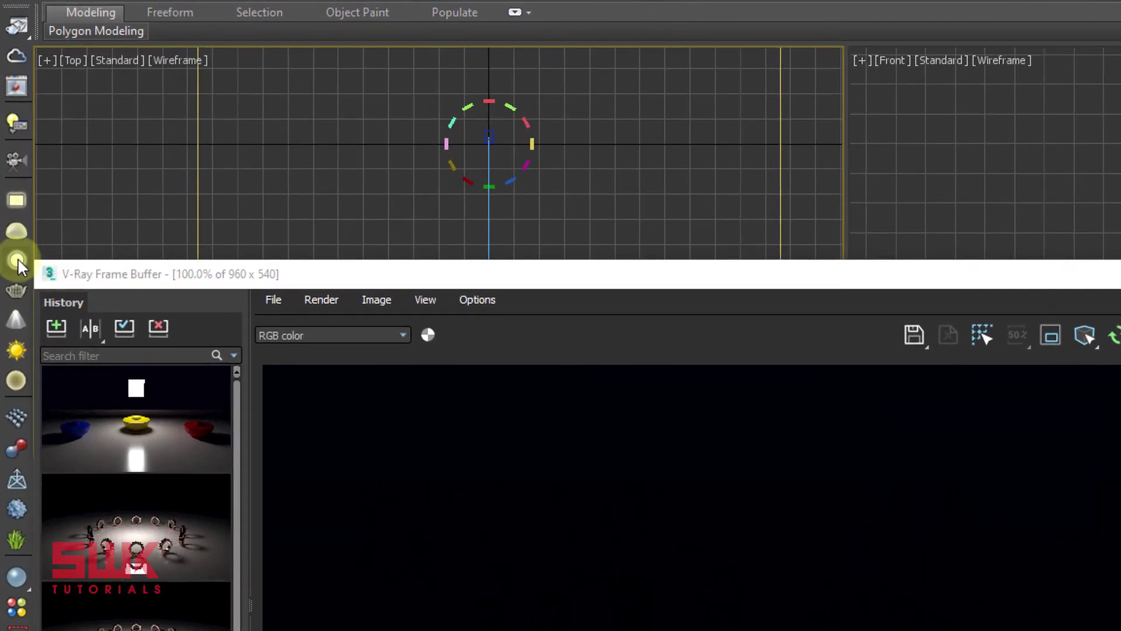
left_click(491, 153)
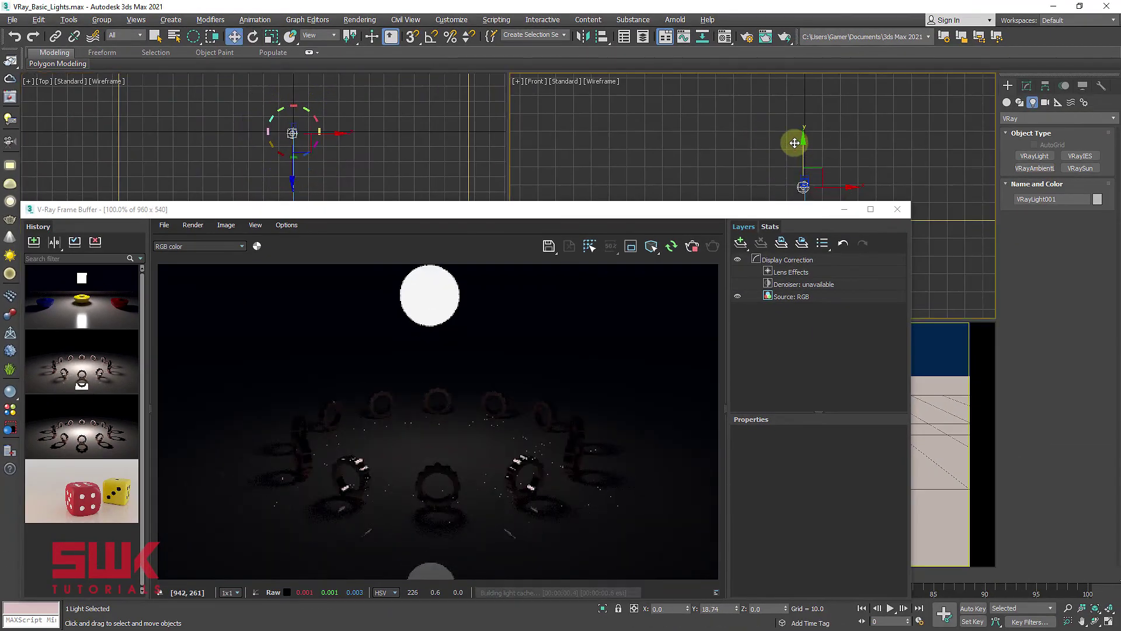
Raise the VRay sphere light's Multiplier to 2053 and set its Radius to 2.298.
left_click(1027, 85)
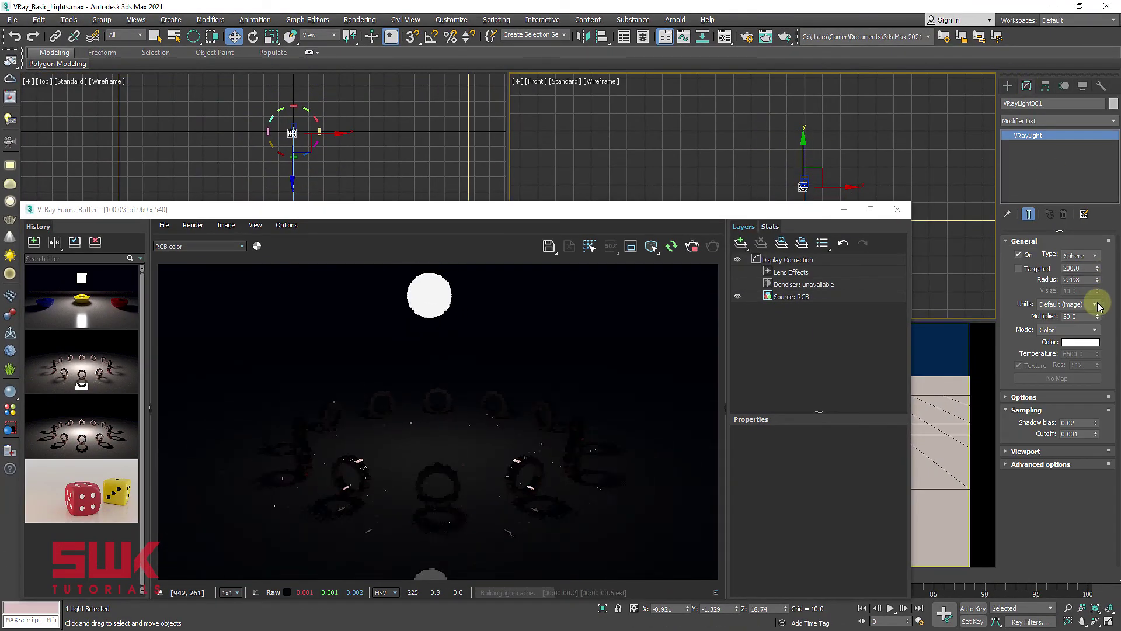
left_click_drag(1006, 501, 952, 380)
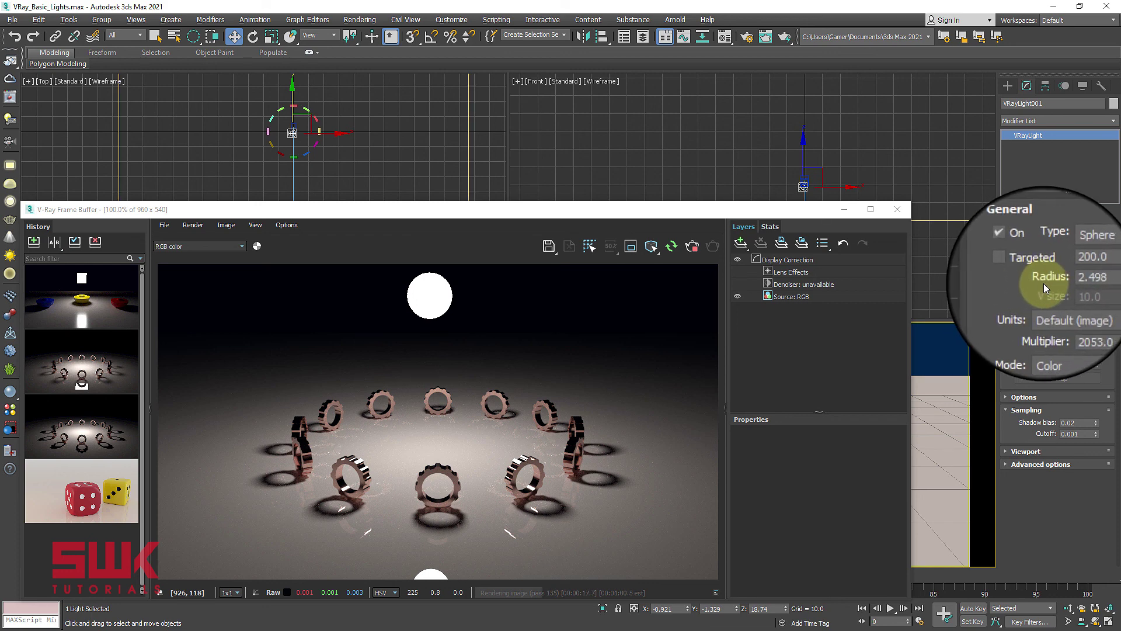
mouse_move(1095, 280)
left_mouse_down()
mouse_move(1097, 185)
mouse_move(1093, 275)
mouse_move(1107, 286)
left_mouse_up()
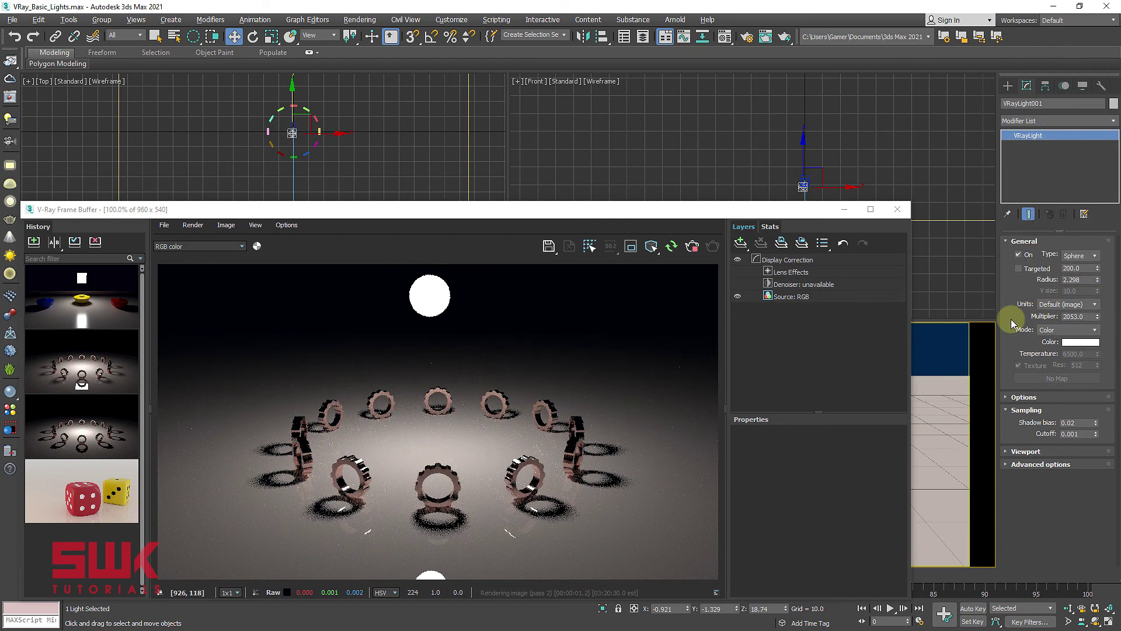